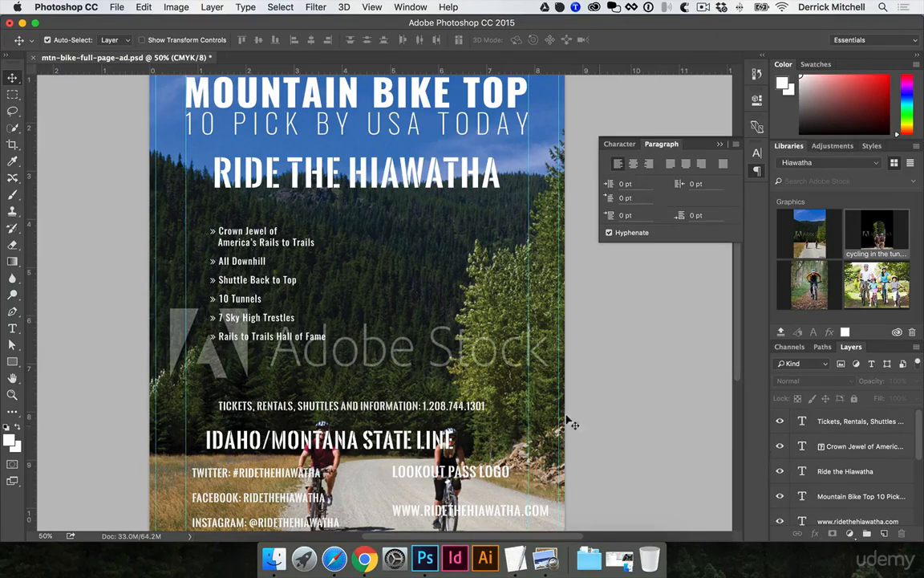
- Select the mountain biking photo layer and move it up on the page
key("super+minus")
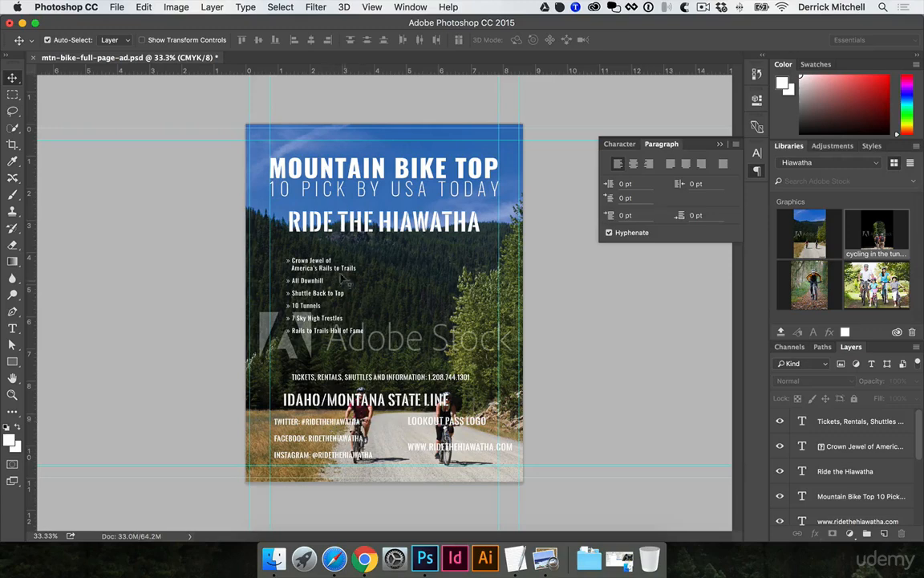
left_click(438, 295)
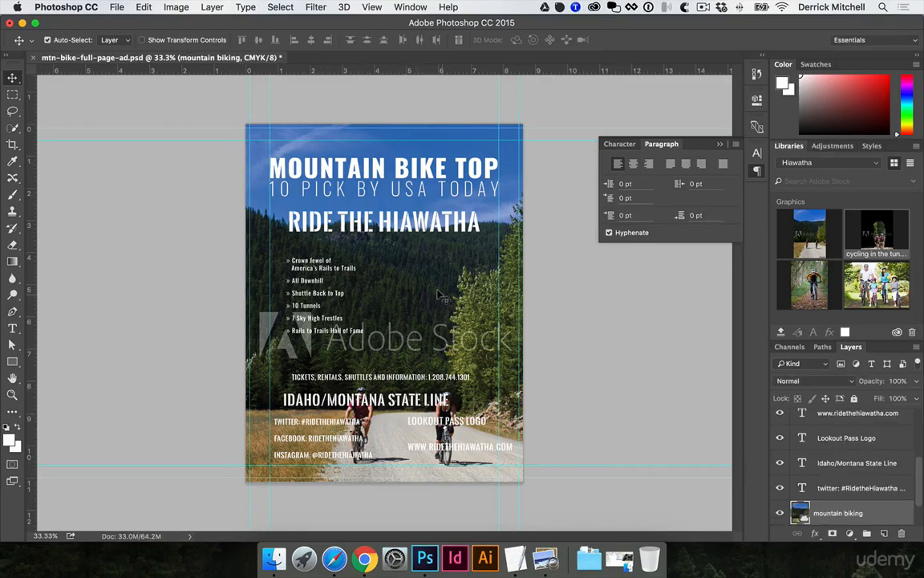
key("super+t")
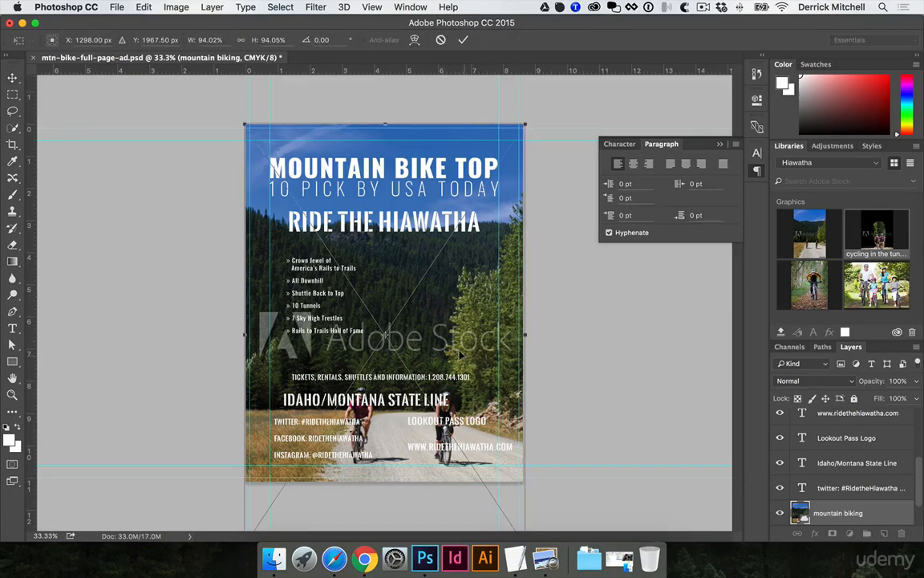
key("Return")
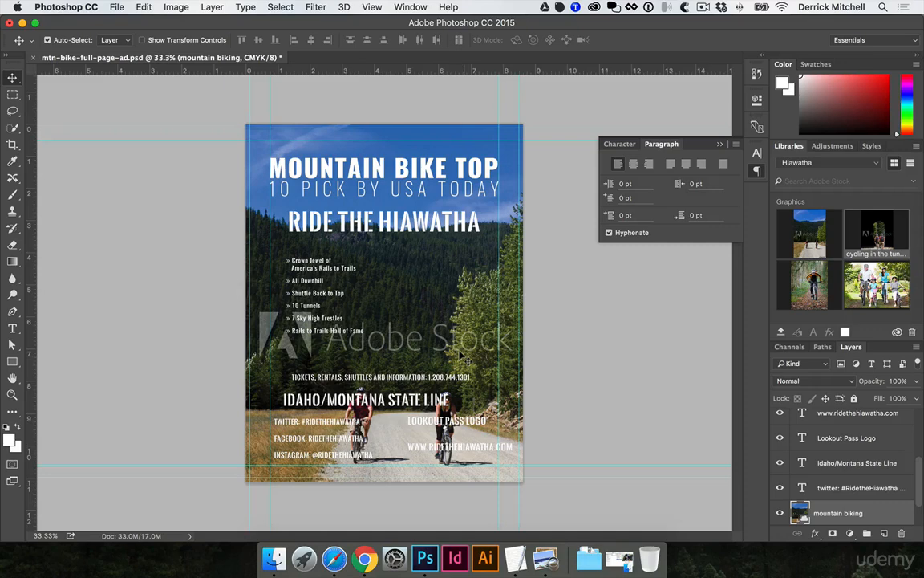
key("f")
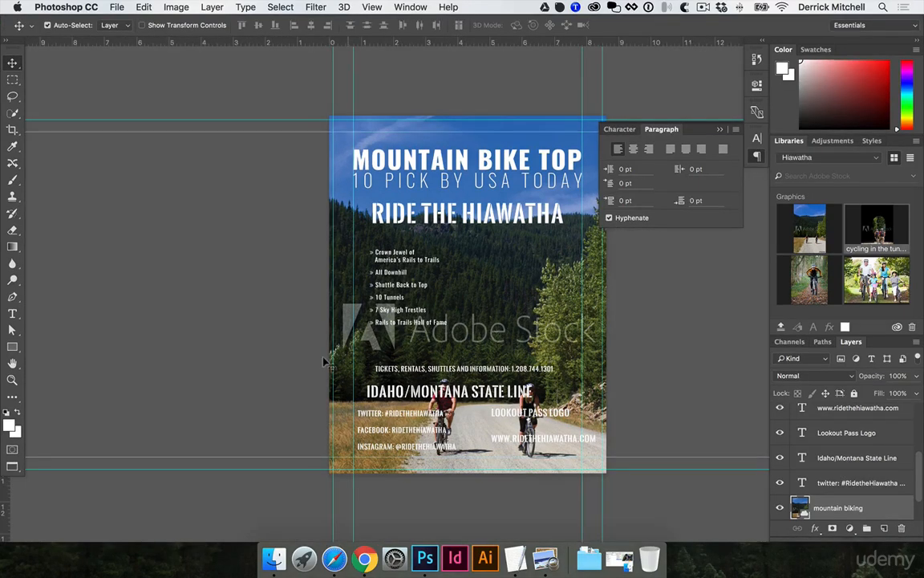
key("f")
key("f")
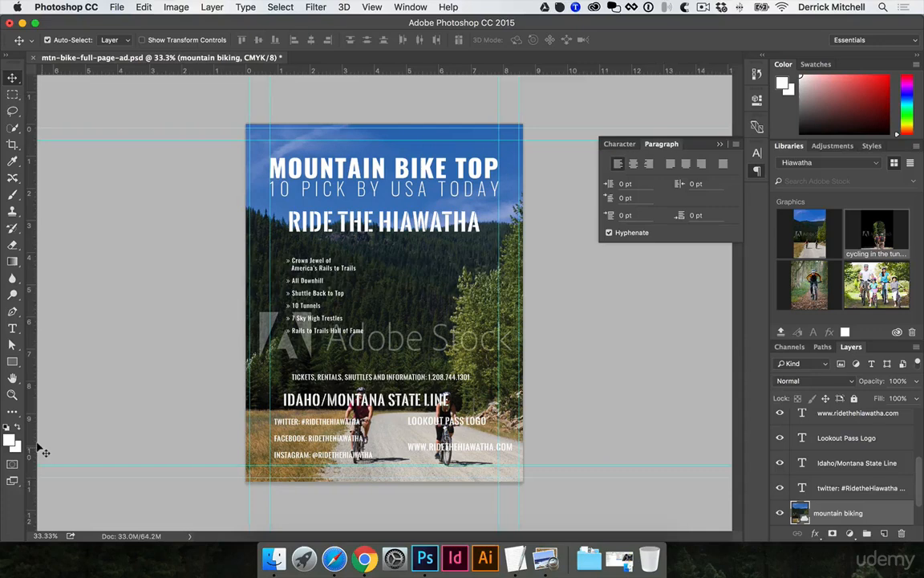
key("f")
key("f")
key("f")
key("f")
left_click_drag(374, 464, 307, 378)
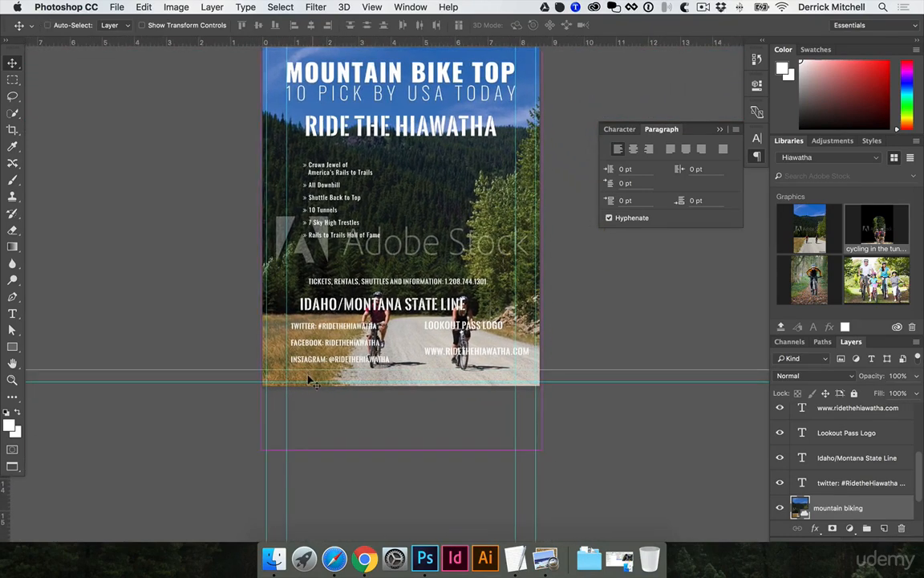
- Shift the photo down slightly with Free Transform so it covers the page, and commit
key("super+t")
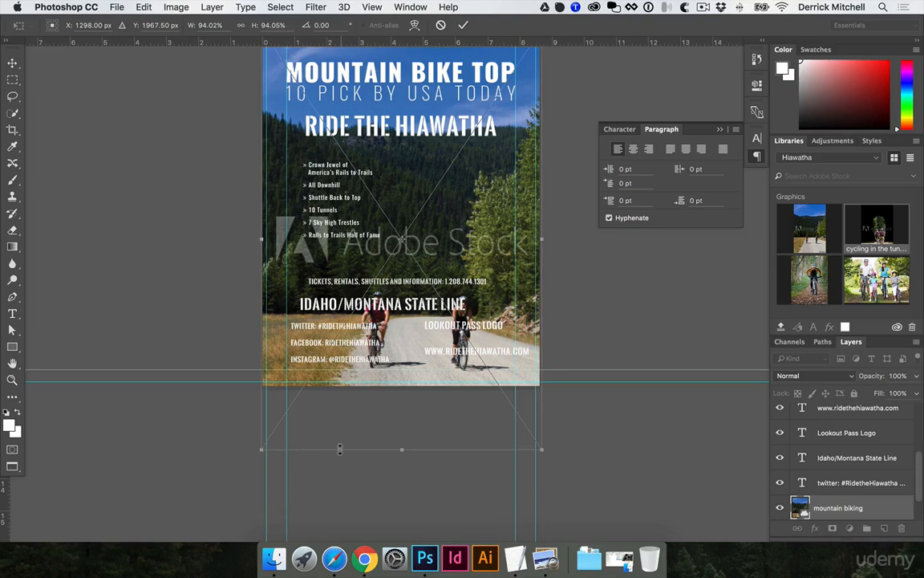
scroll(462, 428, "up", 3)
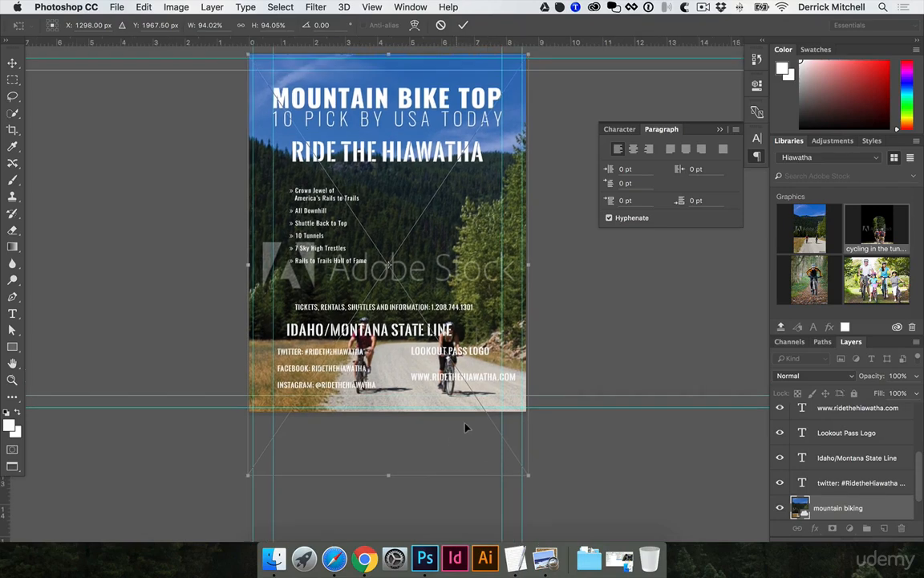
left_click_drag(466, 463, 466, 430)
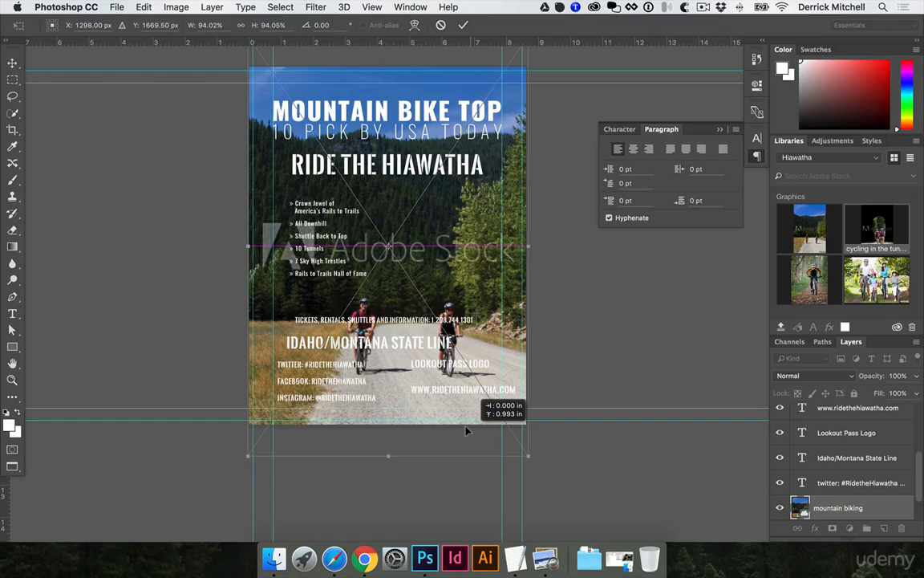
left_click_drag(468, 431, 468, 432)
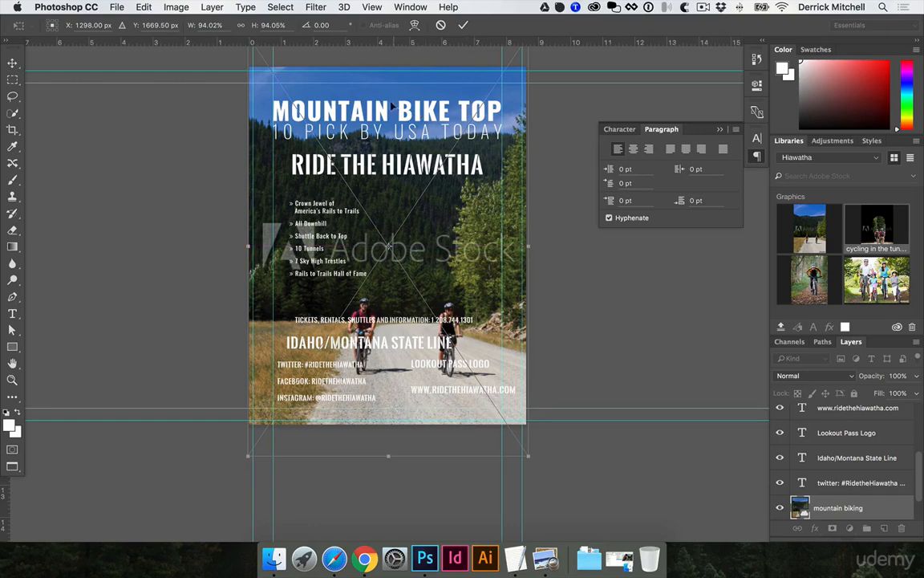
key("Return")
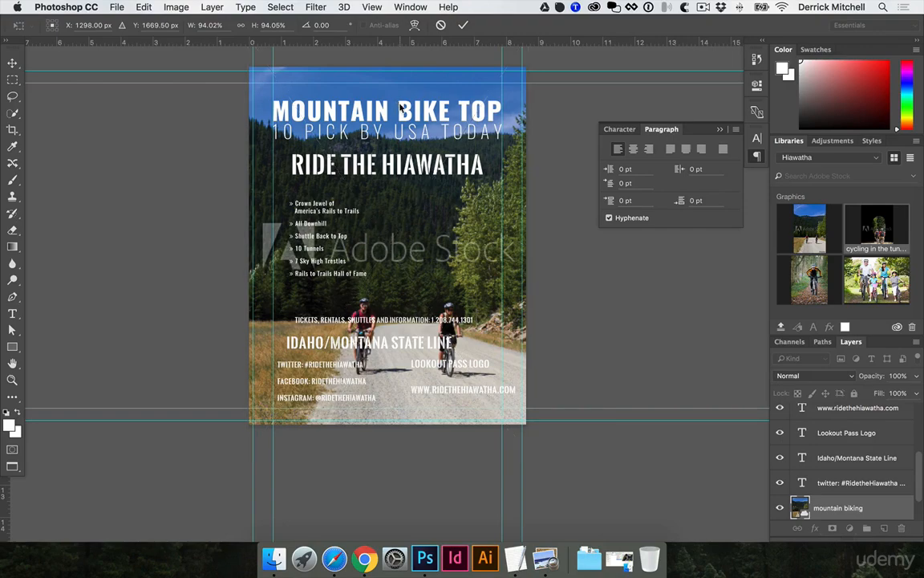
- Move the RIDE THE HIAWATHA headline down below the bullet list
left_click_drag(403, 102, 408, 196)
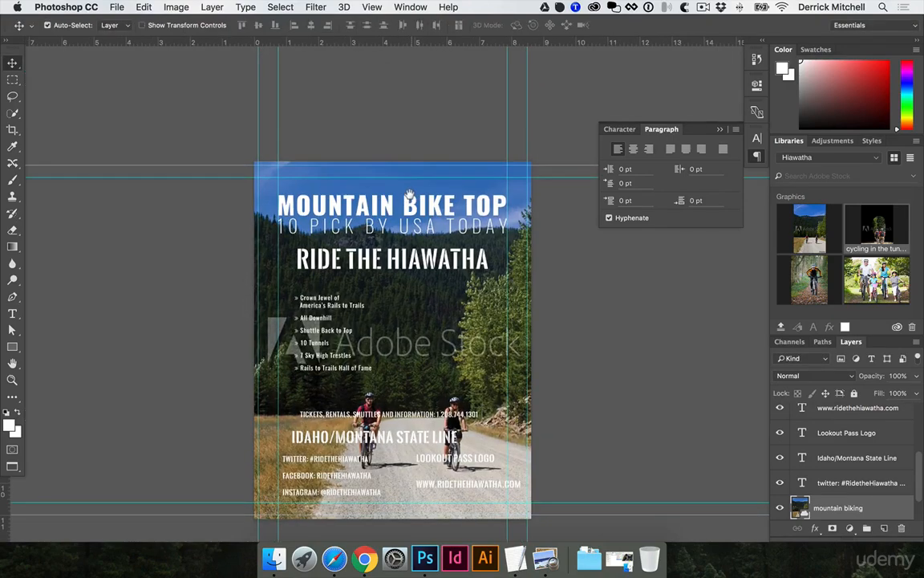
left_click(405, 238, "super")
left_click(391, 206, "super")
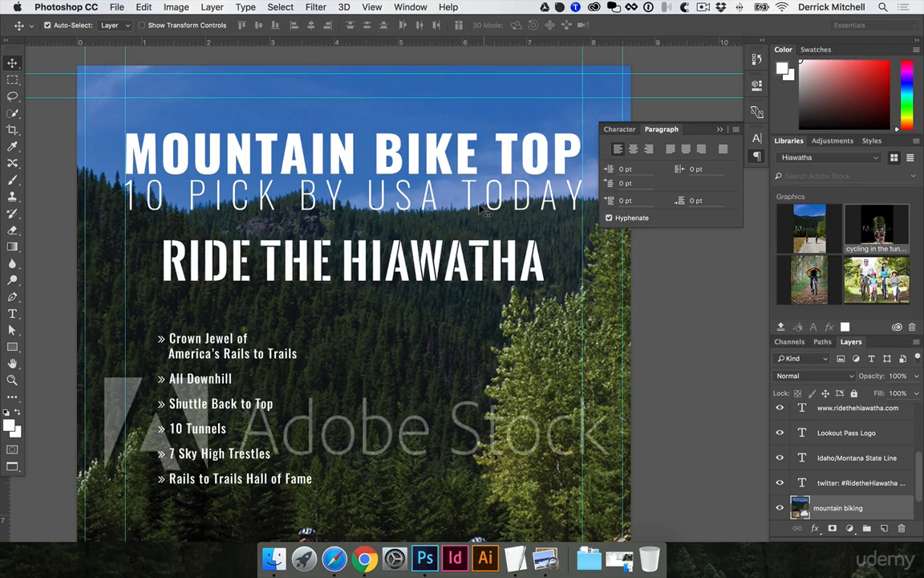
scroll(437, 201, "right", 3)
scroll(439, 202, "down", 2)
scroll(439, 202, "left", 2)
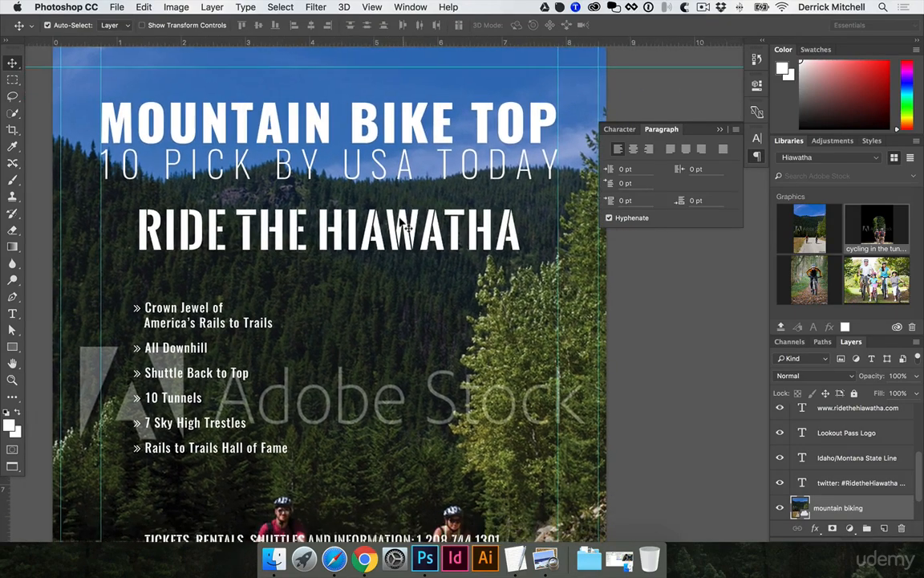
left_click(399, 230)
left_click_drag(398, 228, 400, 500)
- Scale the RIDE THE HIAWATHA headline down to about 5.43 in wide with Free Transform
key("super+t")
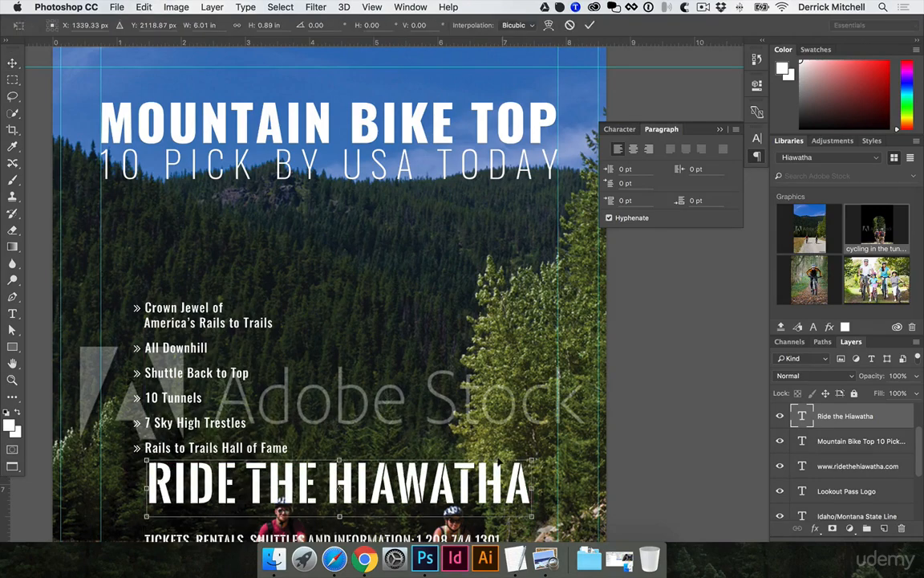
left_click_drag(531, 460, 493, 473)
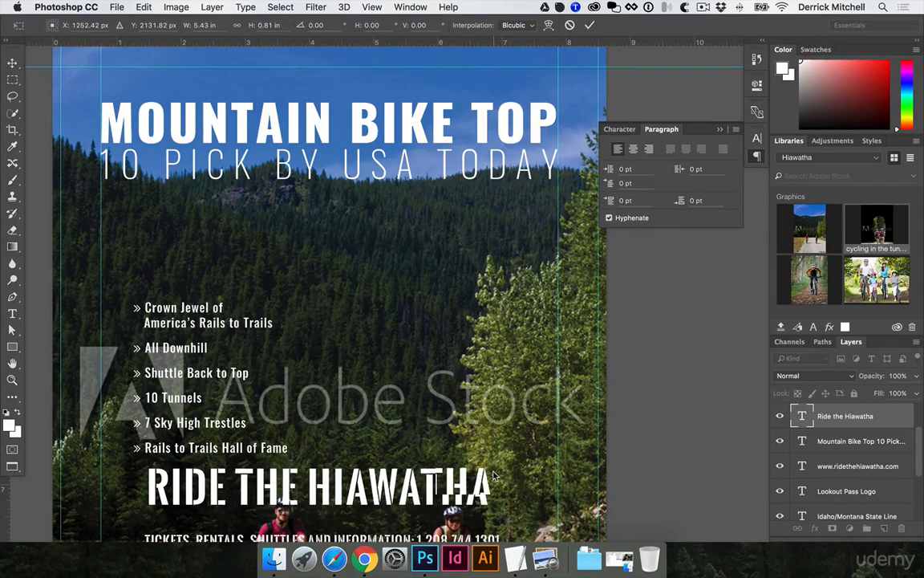
key("Return")
- In the Mountain Bike Top title layer's blending options, split the Underlying Layer Blend If black slider to 45/96
scroll(307, 326, "up", 3)
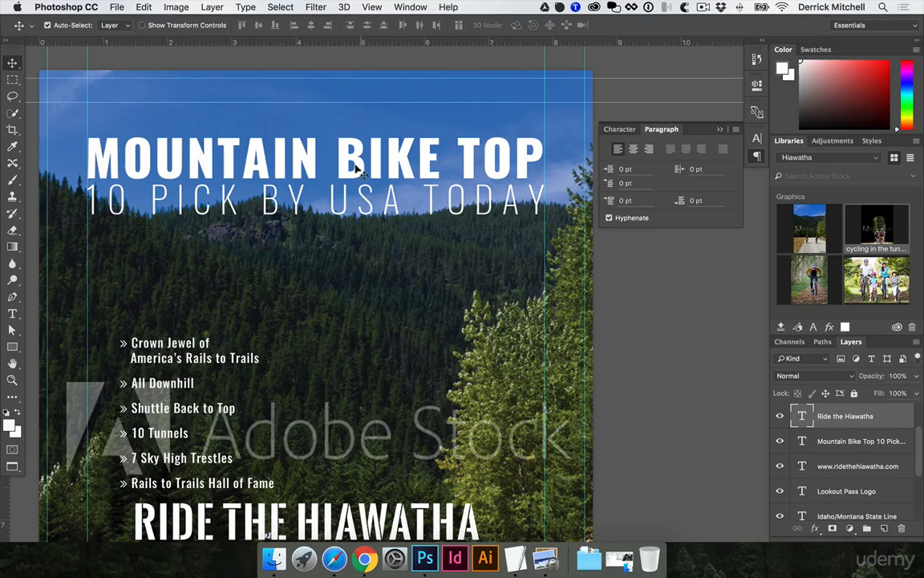
left_click_drag(360, 195, 360, 191)
left_click(375, 241)
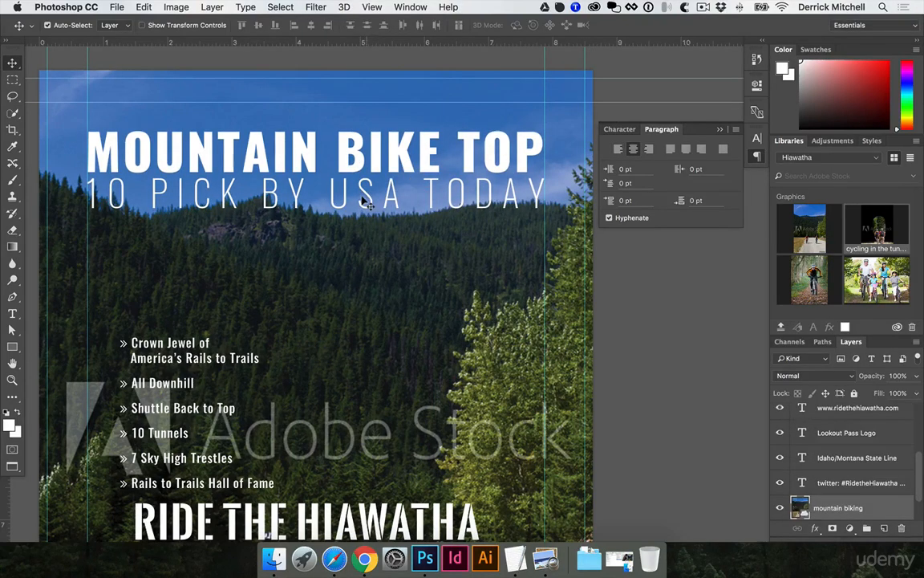
left_click(365, 203)
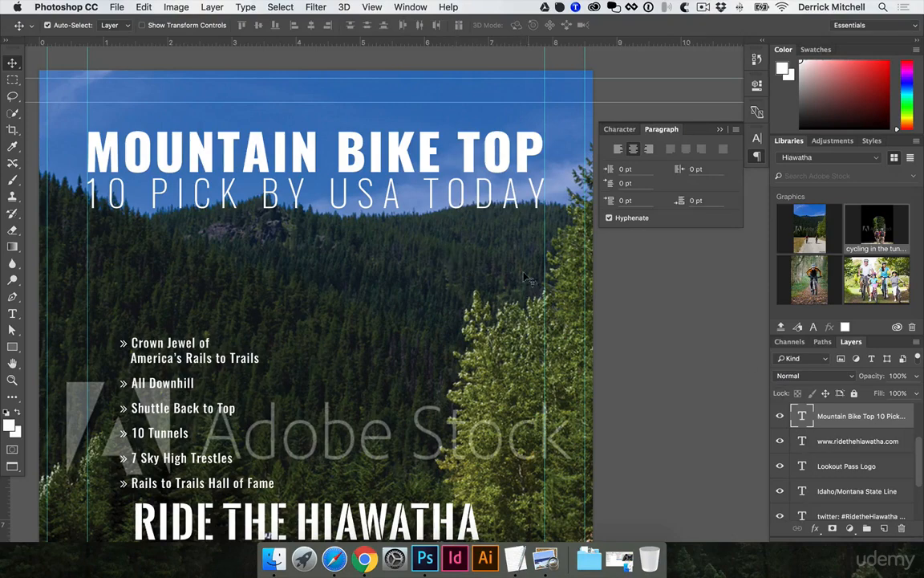
double_click(848, 409)
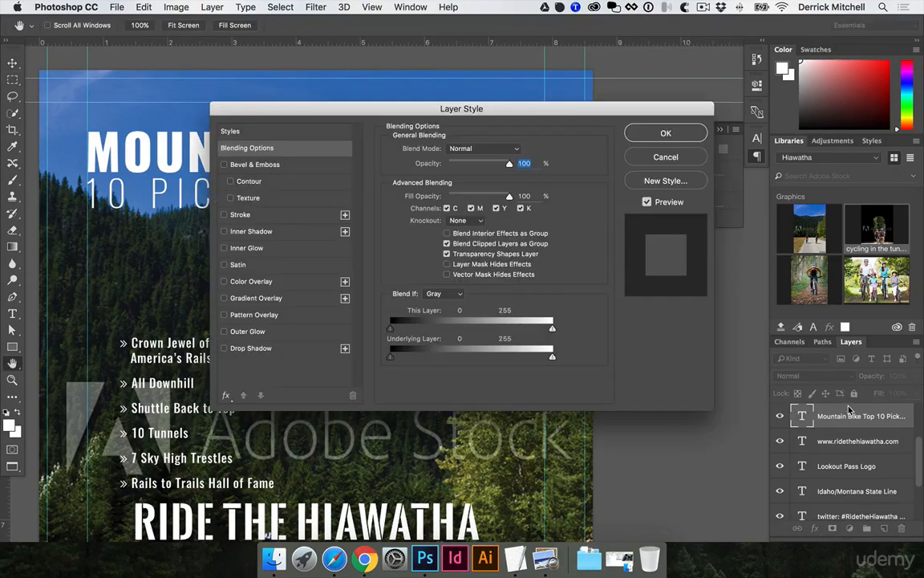
left_click_drag(452, 117, 741, 129)
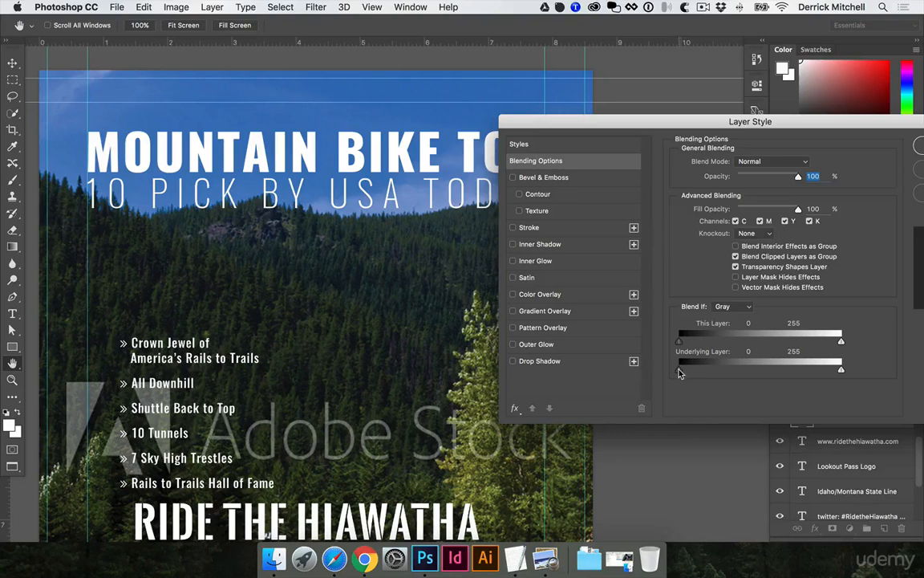
left_click_drag(690, 372, 726, 372)
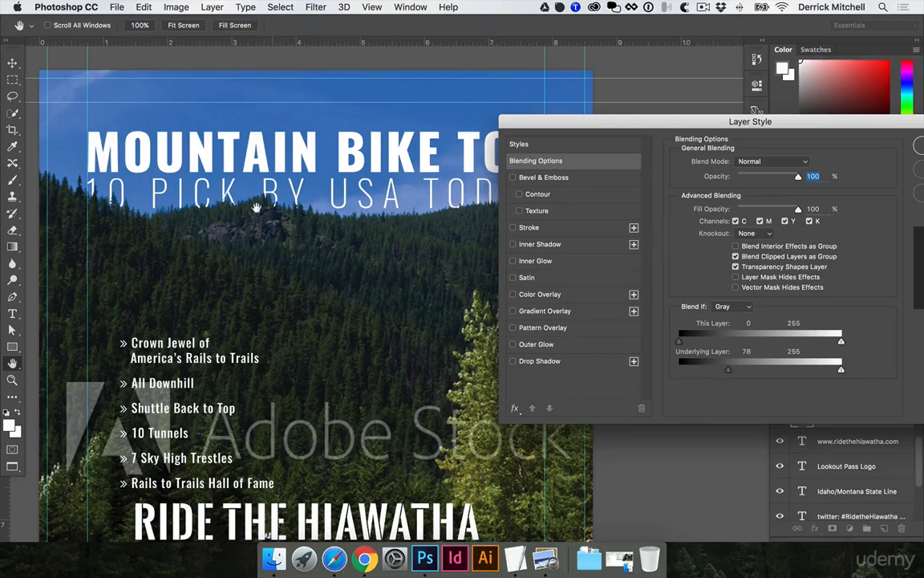
left_click_drag(563, 131, 617, 54)
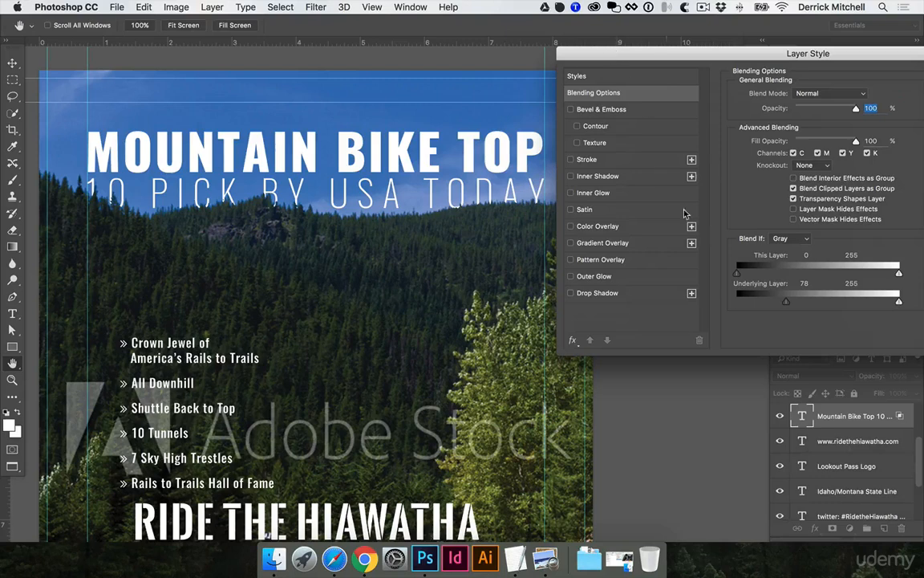
left_click_drag(785, 306, 744, 309)
left_click_drag(802, 307, 764, 306)
left_click_drag(860, 70, 693, 124)
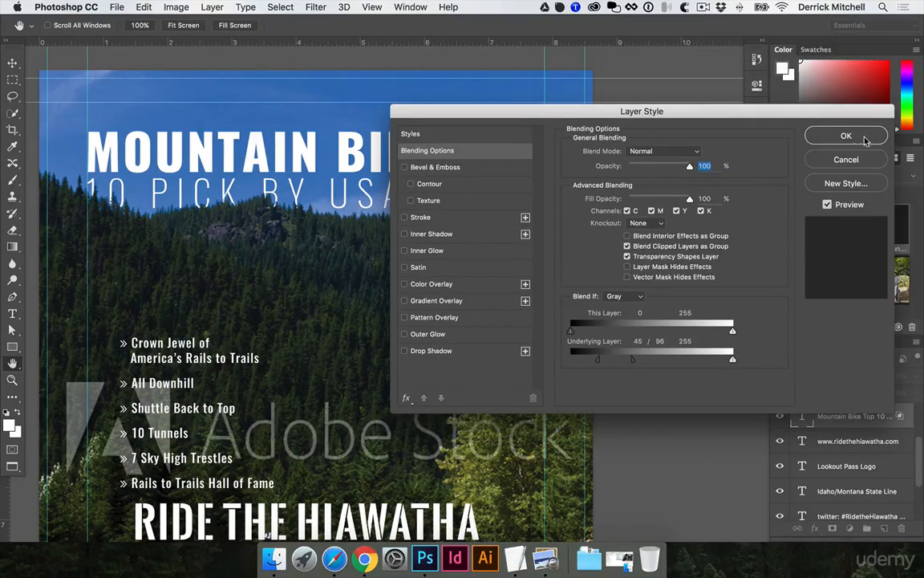
left_click(872, 134)
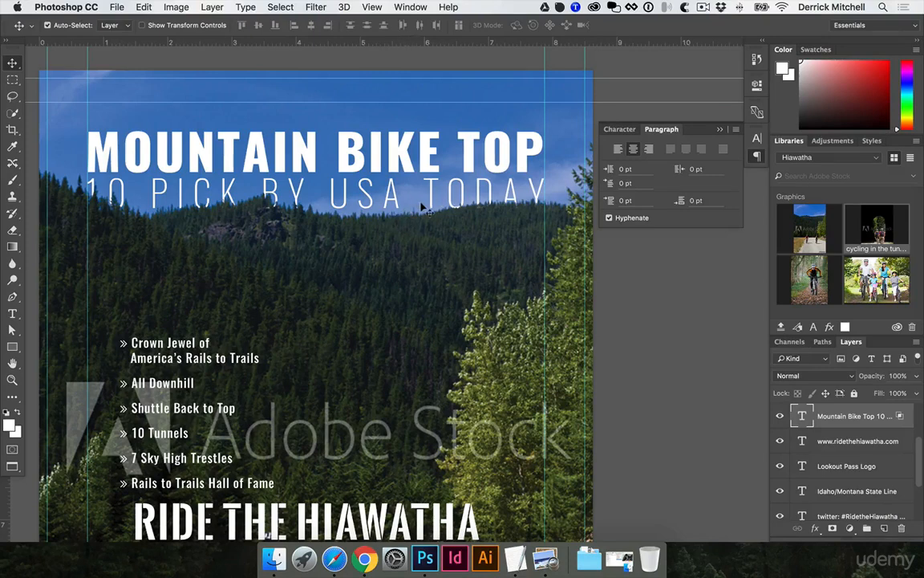
- Nudge the Mountain Bike Top title up three pixels
key("Up")
key("Up")
key("Up")
key("Up")
key("Up")
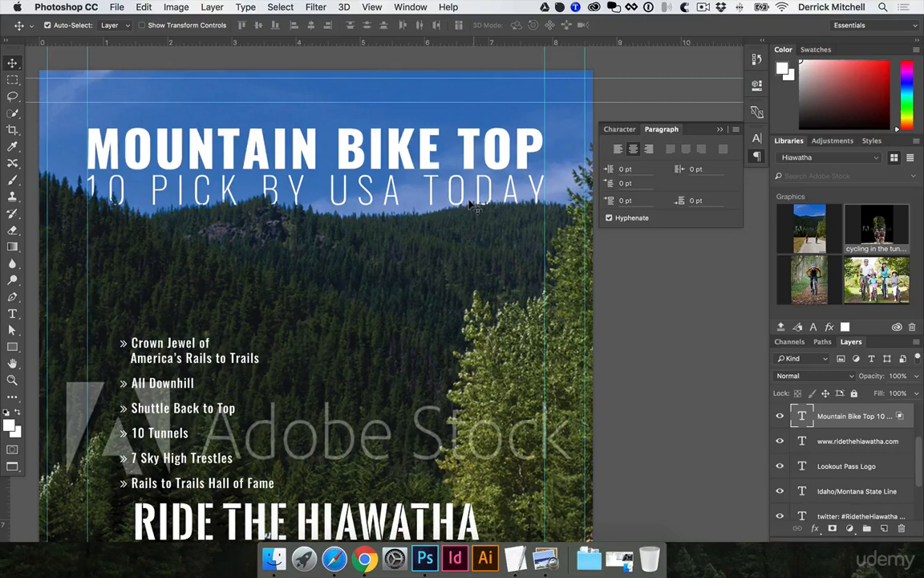
scroll(328, 243, "down", 5)
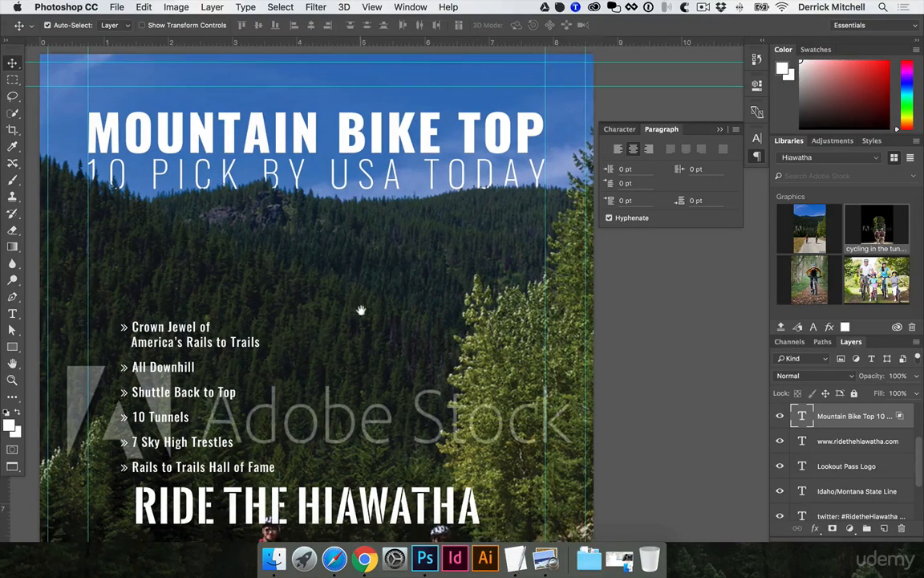
scroll(361, 240, "down", 10)
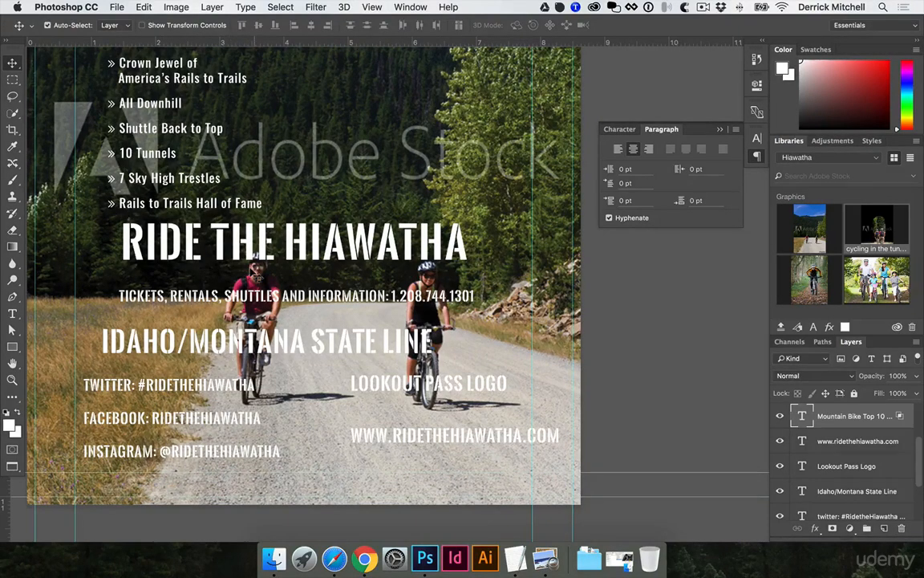
- Add a layer mask to the RIDE THE HIAWATHA headline layer
left_click_drag(269, 226, 260, 250)
left_click(267, 259, "super")
scroll(267, 260, "left", 5)
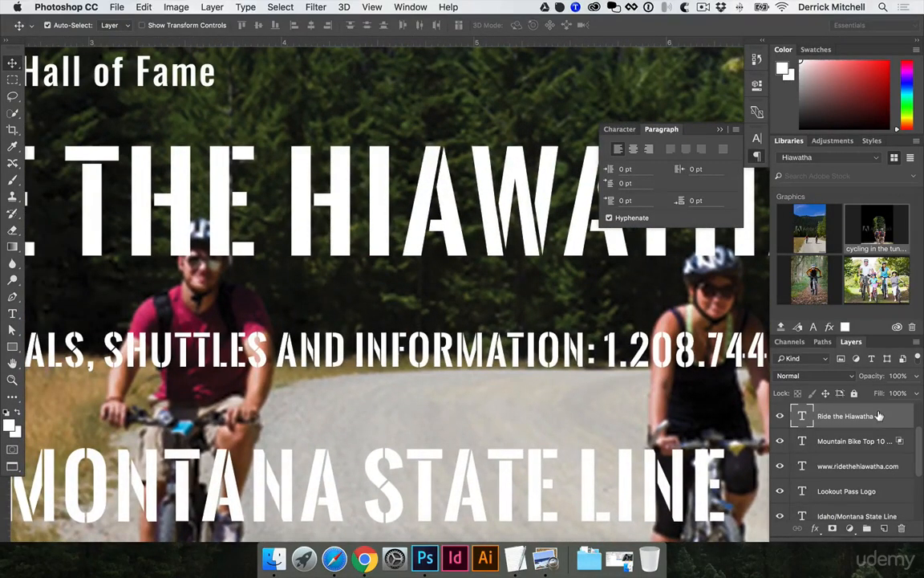
left_click(832, 528)
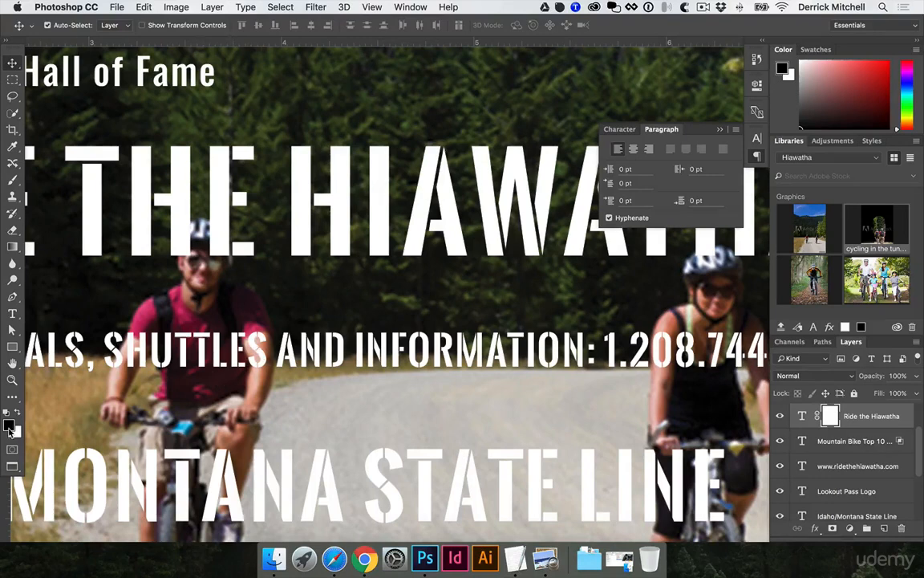
- Paint black on the RIDE THE HIAWATHA mask with a smaller brush so the front cyclist's helmet shows over the letters
key("b")
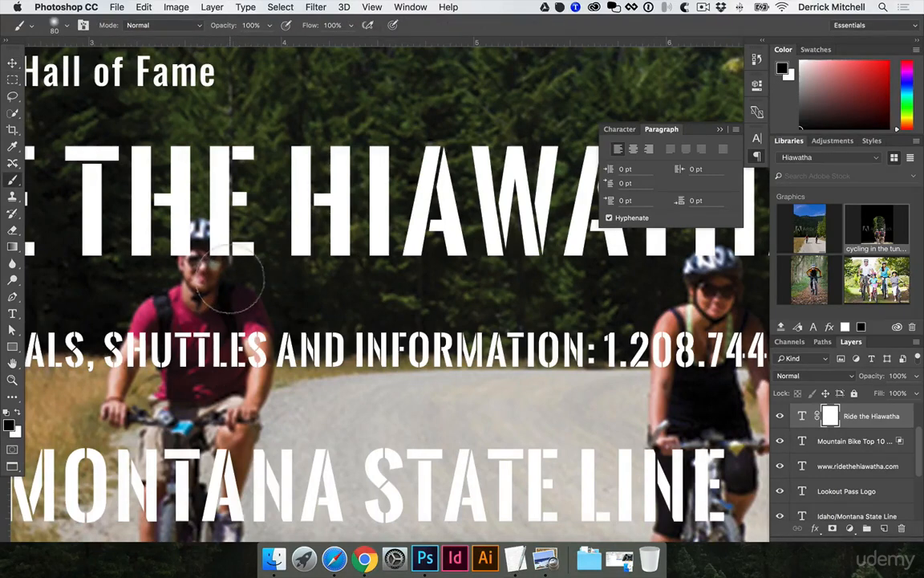
key("bracketleft")
key("bracketleft")
key("bracketleft")
key("bracketleft")
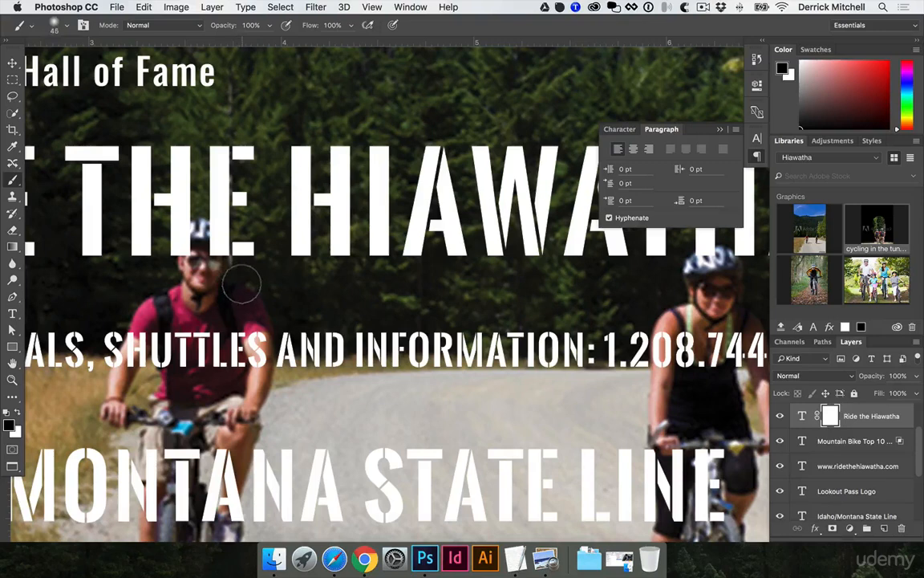
key("bracketleft")
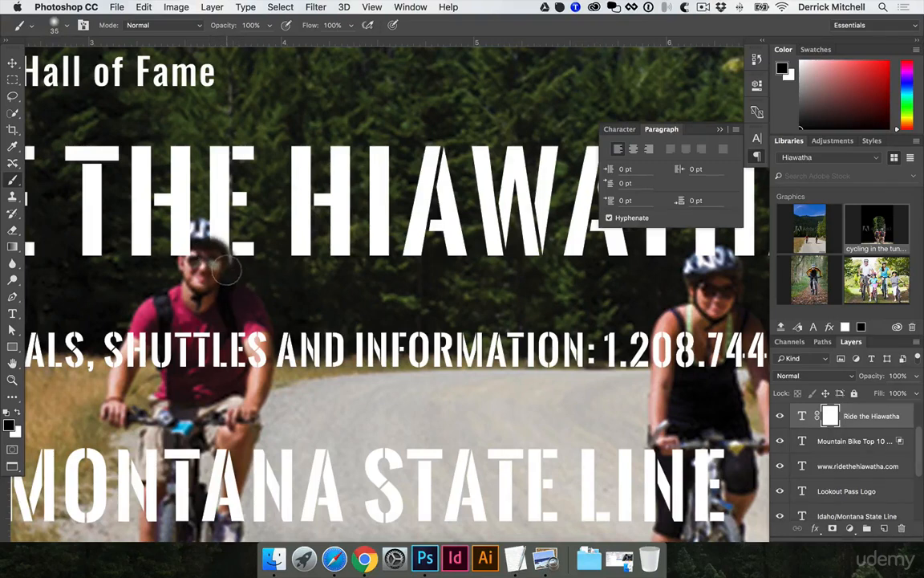
key("bracketleft")
mouse_move(219, 249)
left_mouse_down()
mouse_move(207, 228)
mouse_move(215, 234)
mouse_move(201, 264)
mouse_move(172, 220)
mouse_move(180, 216)
mouse_move(165, 228)
mouse_move(195, 250)
left_mouse_up()
scroll(200, 281, "right", 5)
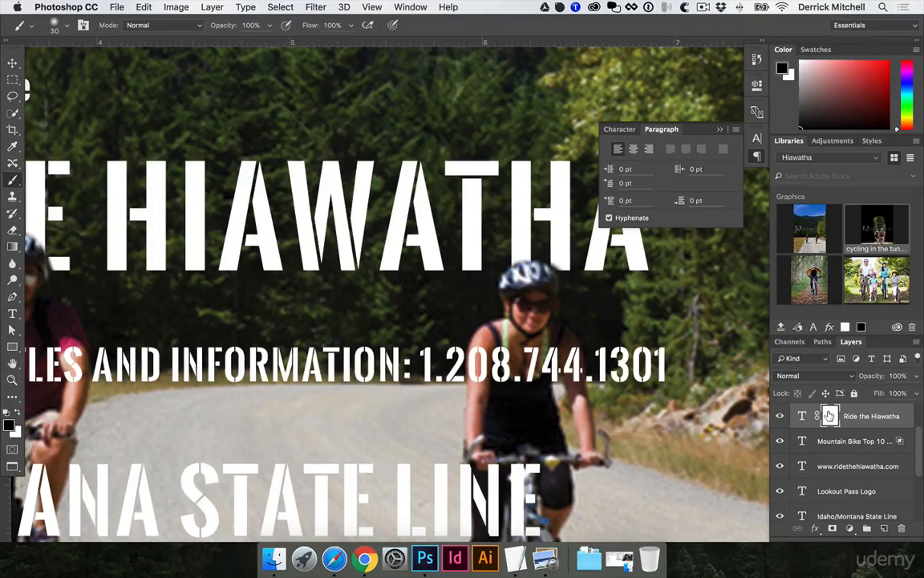
left_click(831, 416, "shift")
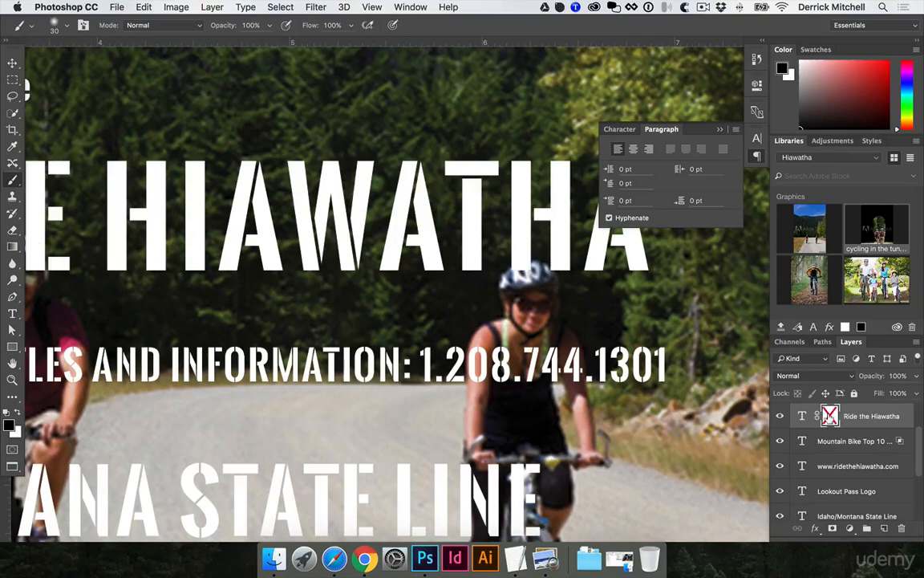
left_click(830, 416, "shift")
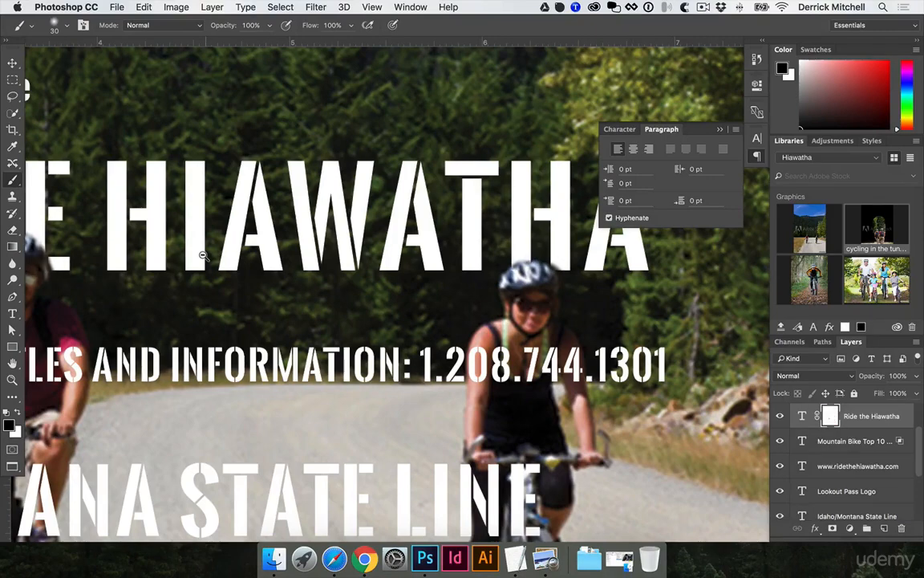
left_click(250, 262, "alt")
left_click(250, 262, "alt")
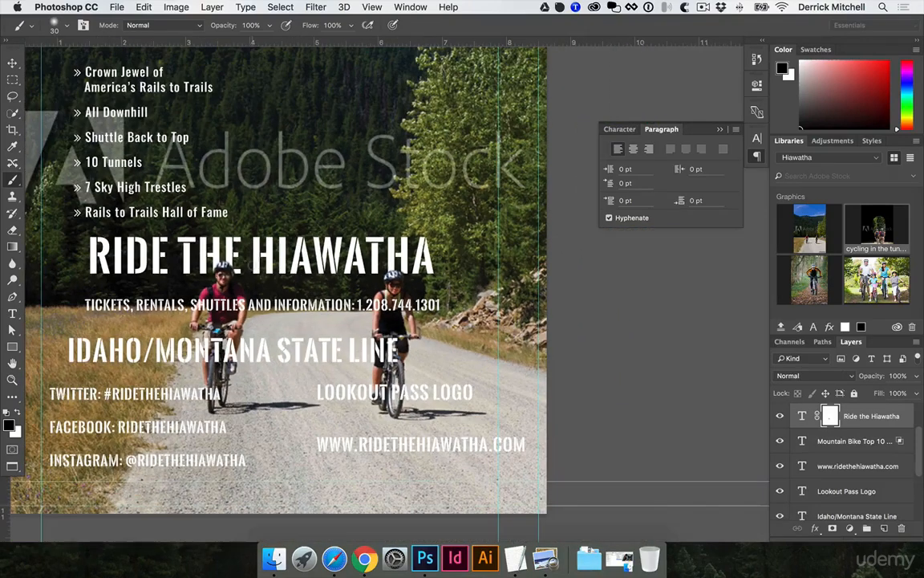
- Move the state line, tickets line and Lookout Pass logo text blocks down toward the bottom of the ad
left_click_drag(380, 244, 430, 315)
key("v")
mouse_move(332, 263)
left_mouse_down()
mouse_move(396, 342)
mouse_move(431, 296)
left_mouse_up()
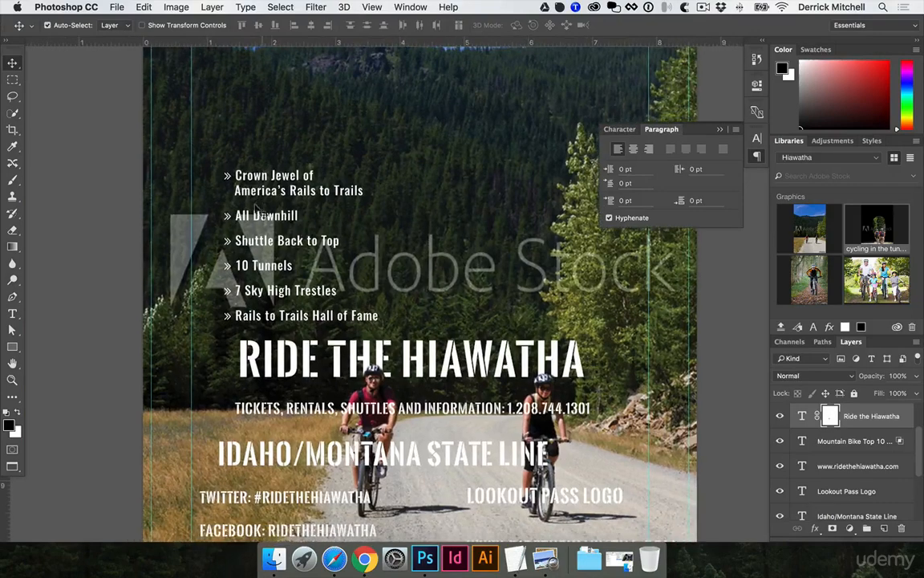
left_click(257, 199, "alt")
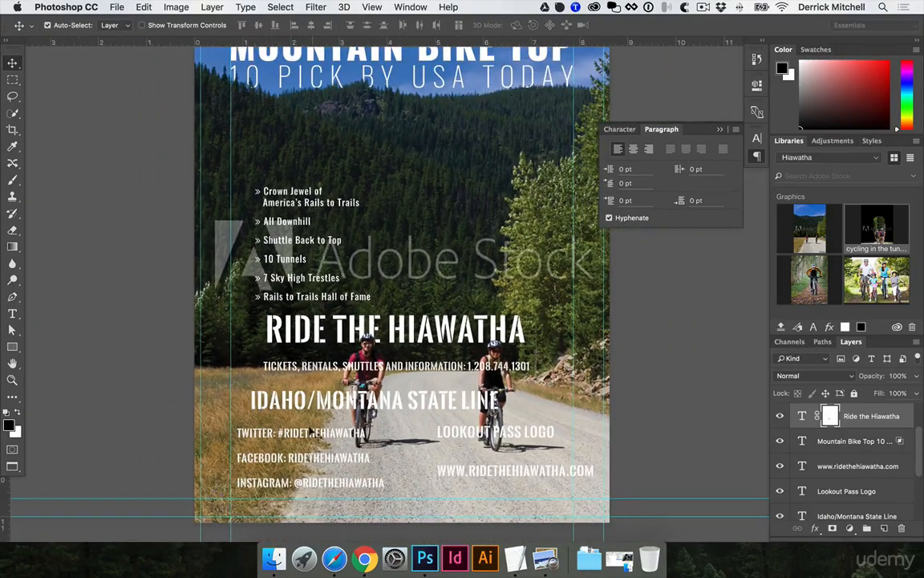
left_click_drag(358, 406, 444, 481)
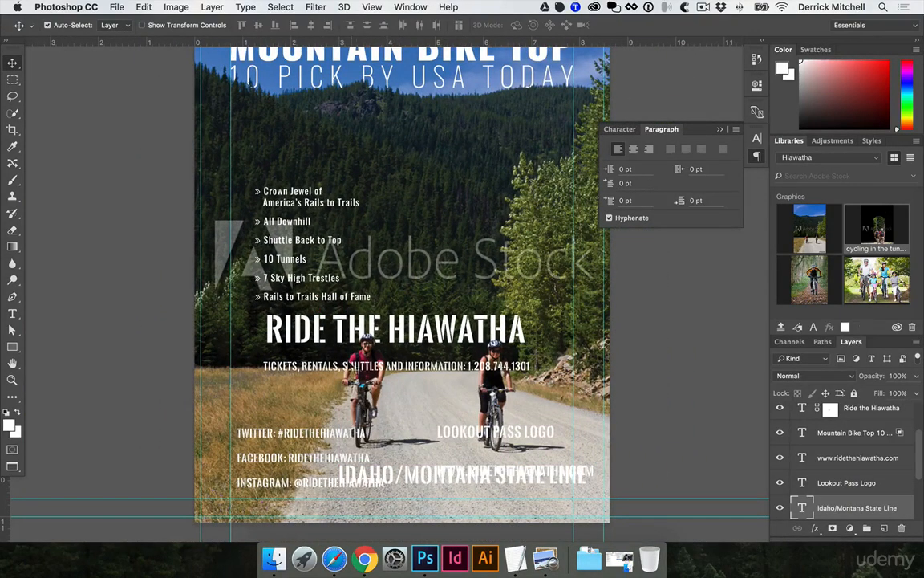
left_click_drag(350, 368, 337, 457)
left_click_drag(466, 436, 461, 489)
left_click_drag(418, 422, 426, 458)
- Move the bullet list down to sit directly beneath the RIDE THE HIAWATHA headline
scroll(390, 385, "up", 5)
left_click_drag(279, 286, 277, 466)
key("super+minus")
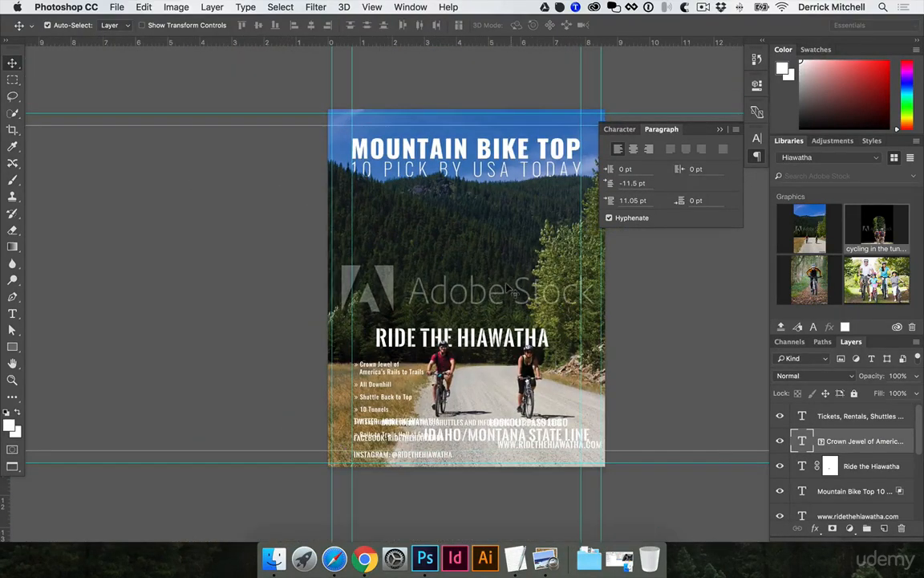
key("super+plus")
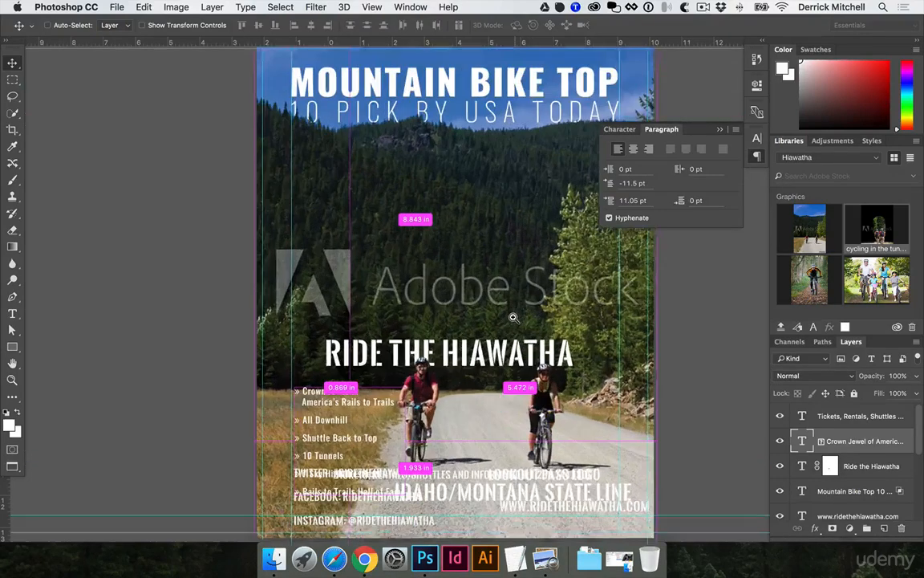
- Draw a white rectangle about 610 × 422 px in the forest area below the top title
scroll(320, 255, "right", 3)
scroll(321, 255, "down", 1)
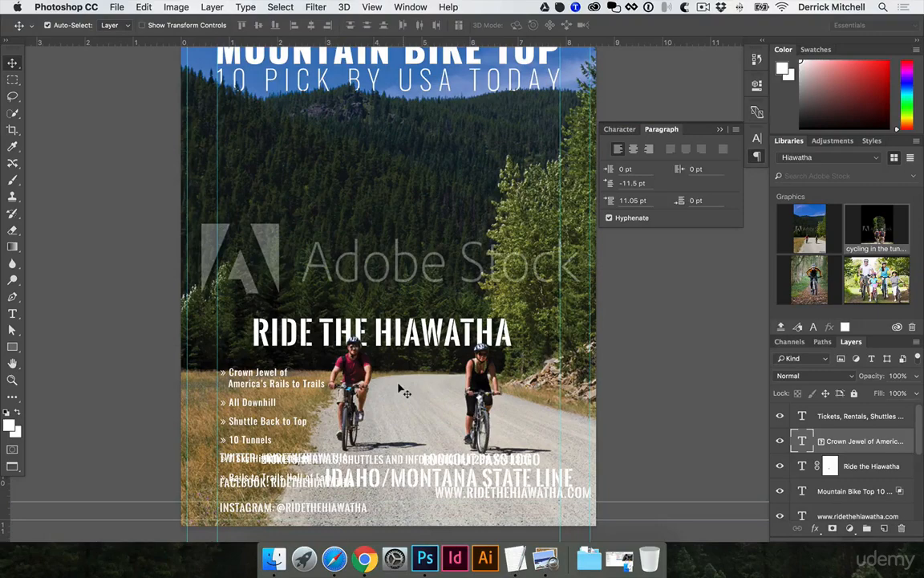
scroll(425, 225, "up", 4)
scroll(425, 224, "left", 1)
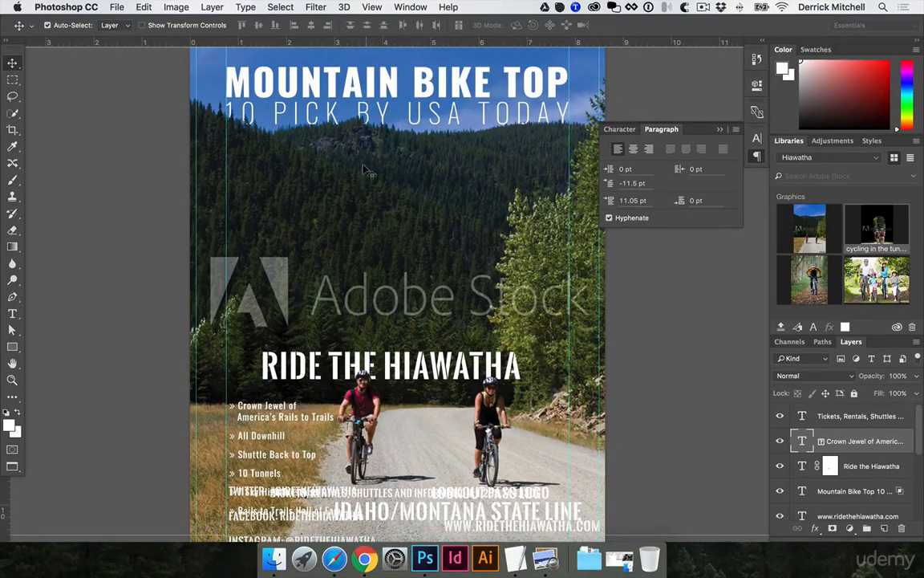
key("u")
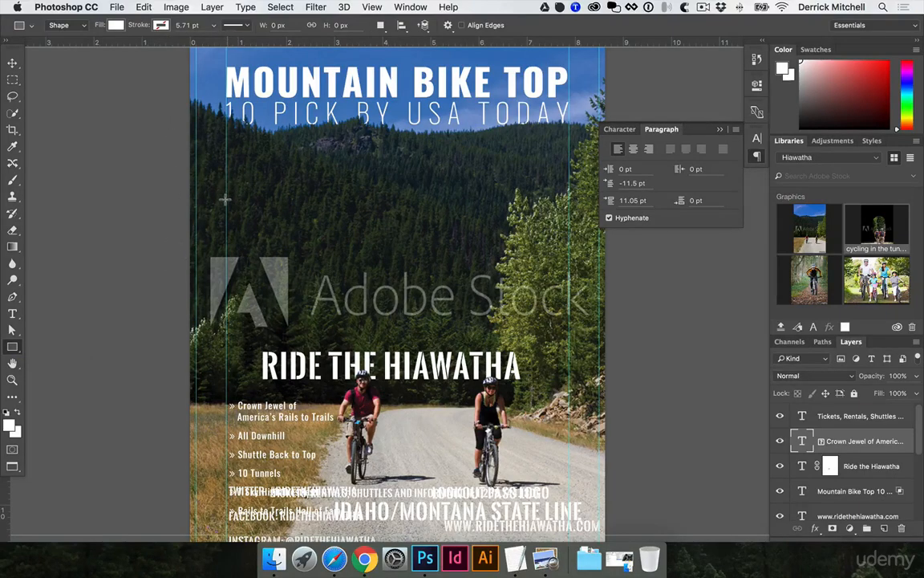
left_click_drag(225, 201, 324, 270)
key("v")
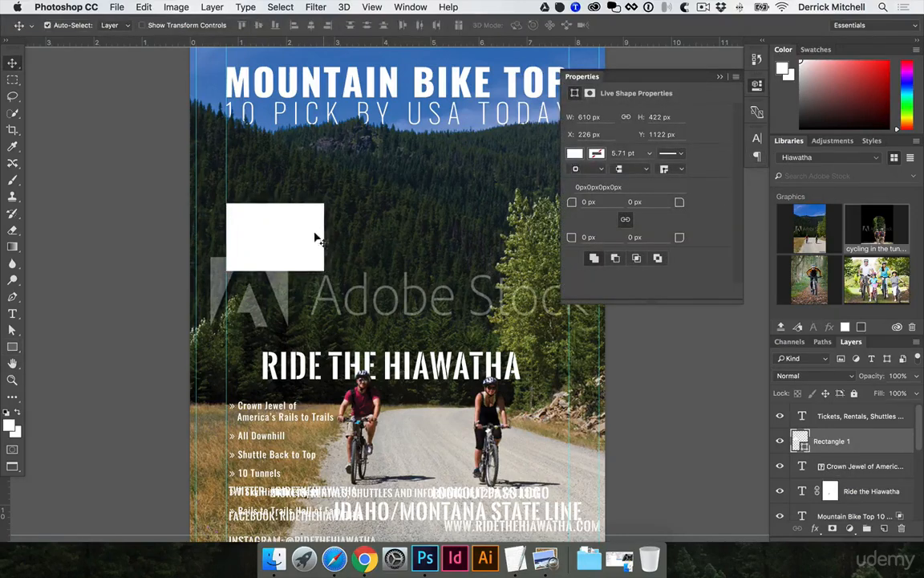
- Duplicate the rectangle twice to form a horizontal row of three boxes
left_click_drag(260, 229, 366, 229)
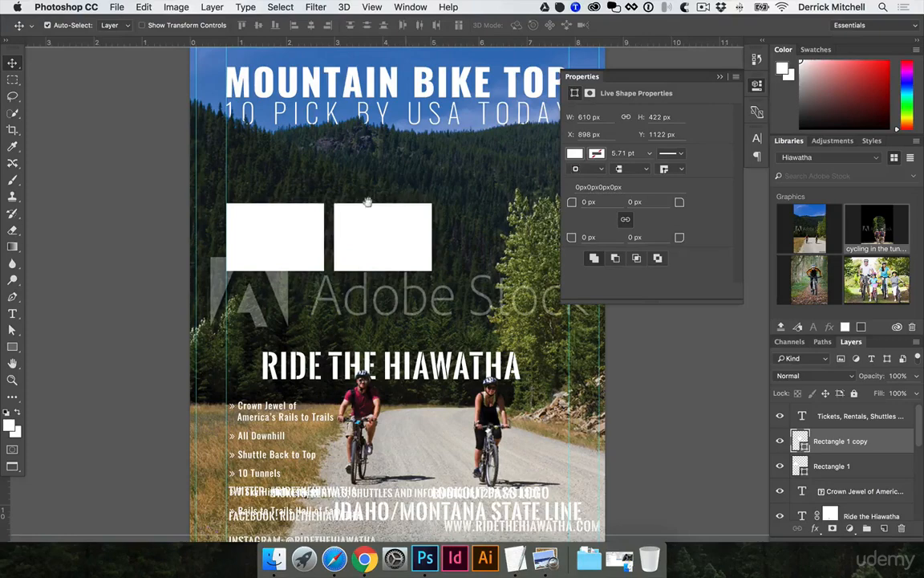
scroll(321, 213, "right", 5)
scroll(321, 212, "up", 2)
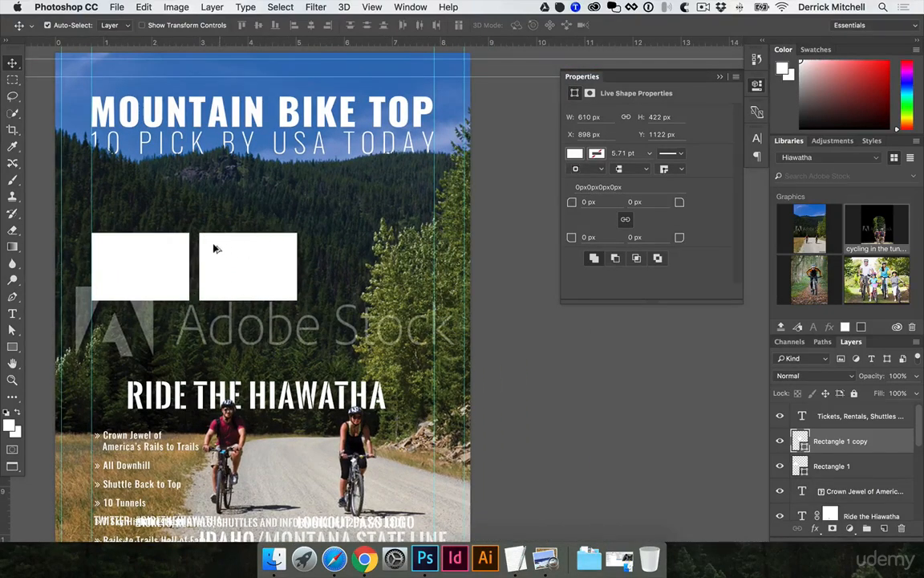
left_click_drag(215, 249, 325, 245)
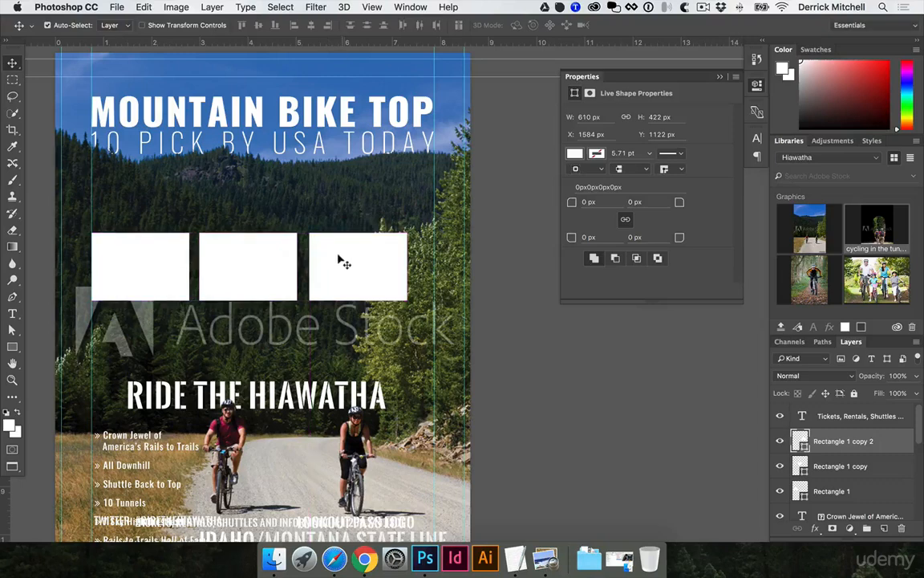
- Scale the three rectangles together with Free Transform to span the column, about 2139 × 459 px overall
left_click(212, 241, "shift")
left_click(170, 260, "shift")
key("super+t")
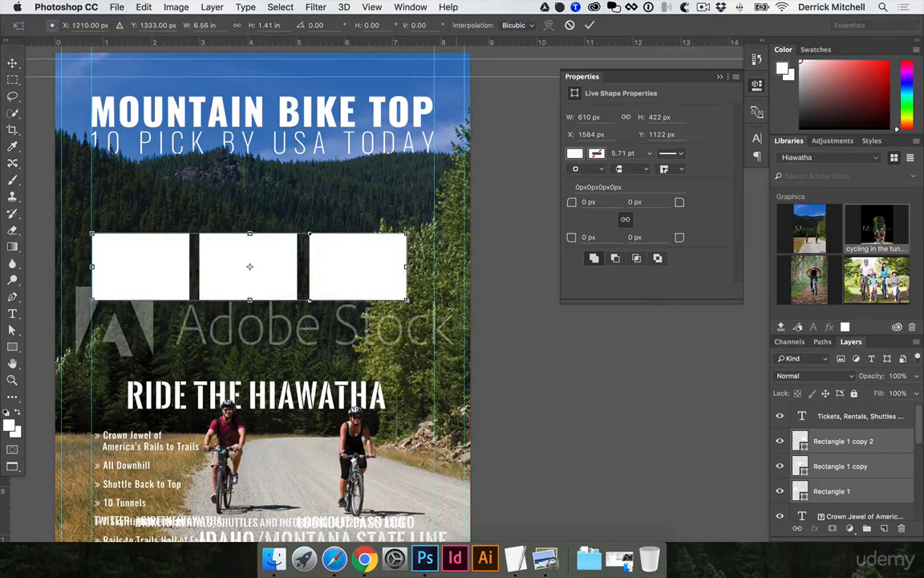
left_click_drag(407, 300, 432, 307)
key("Return")
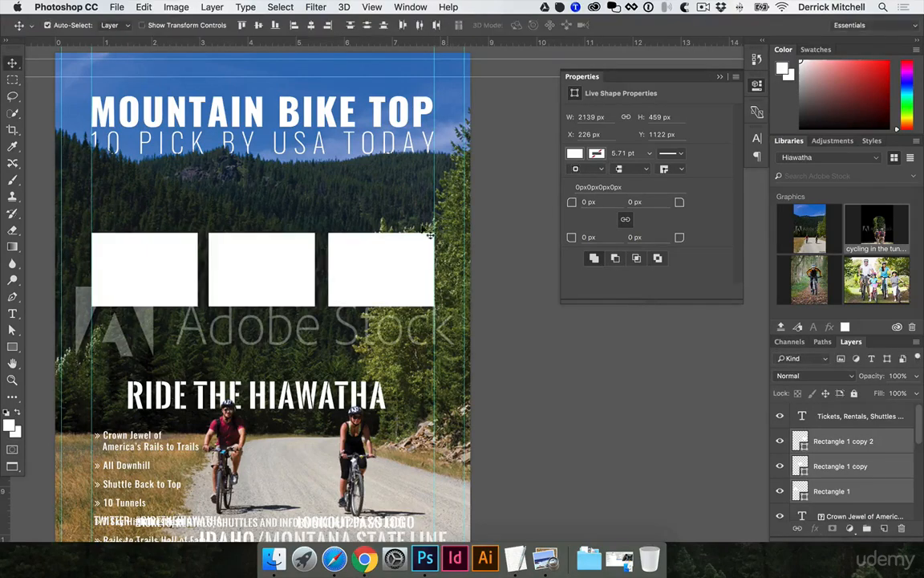
- Select the middle rectangle, then in Finder open the photos folder in a new tab and select 69c6aa7554ef0045e9c181380a62437a.jpg
left_click(341, 185)
left_click(273, 253)
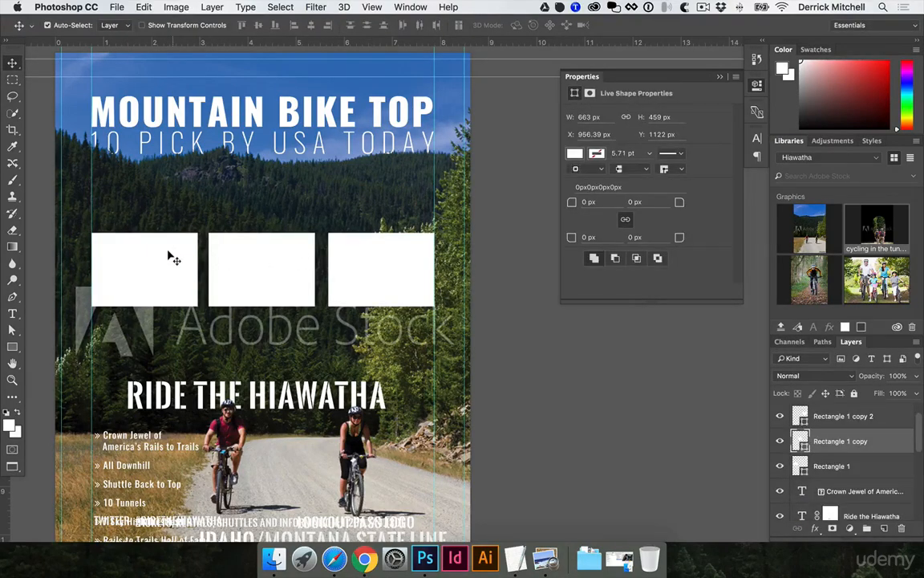
left_click(274, 558)
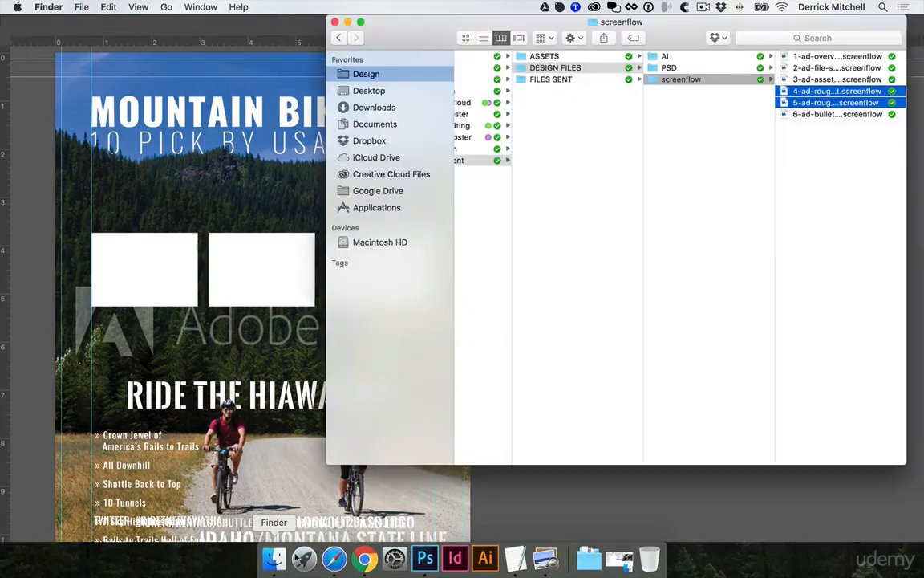
key("super+t")
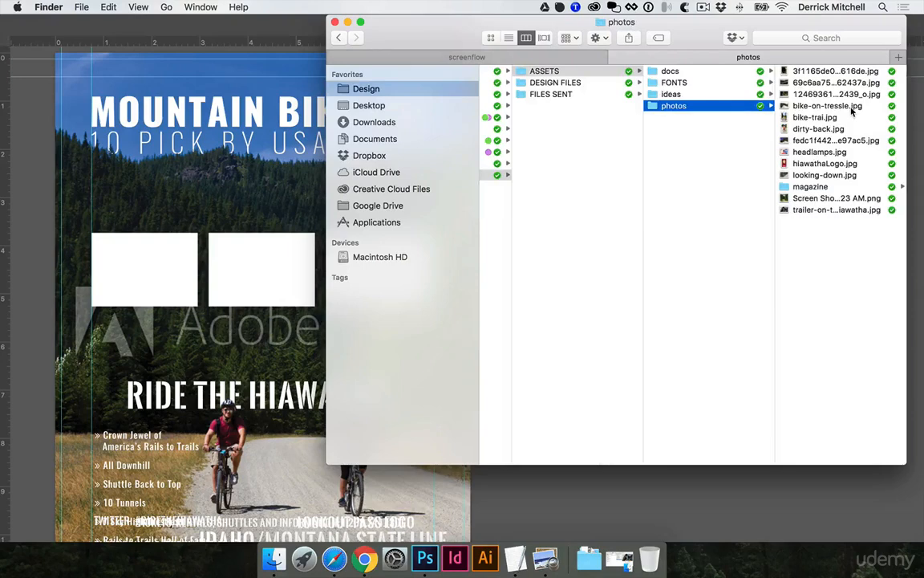
left_click(808, 71)
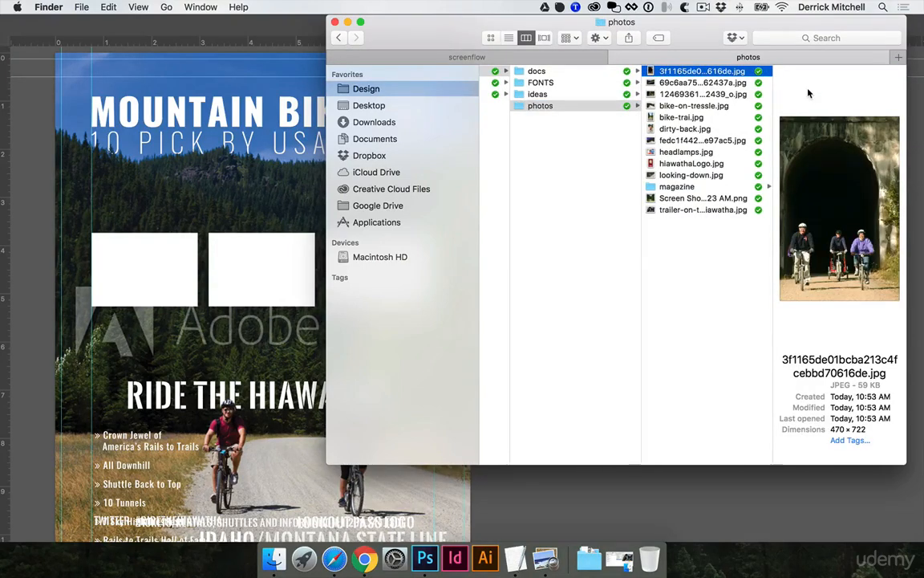
key("Down")
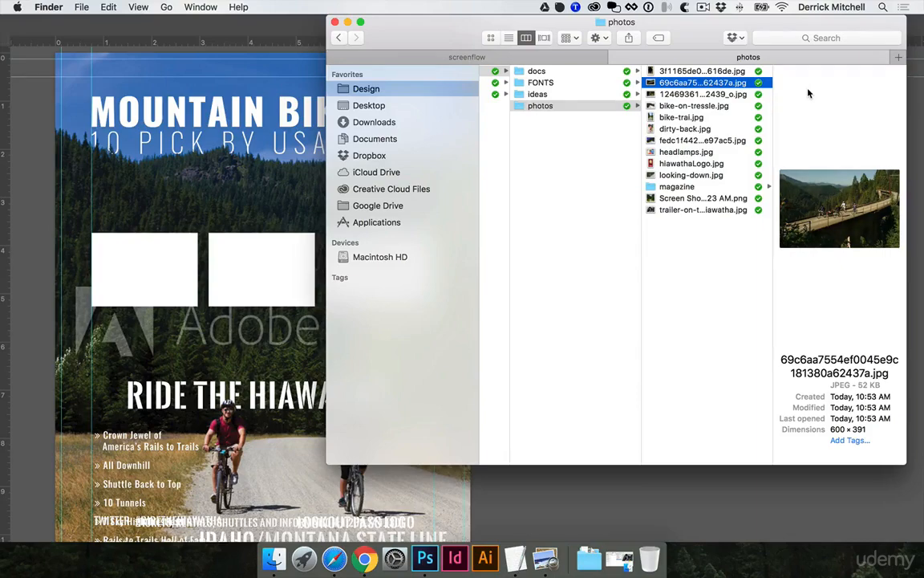
left_click_drag(451, 38, 477, 38)
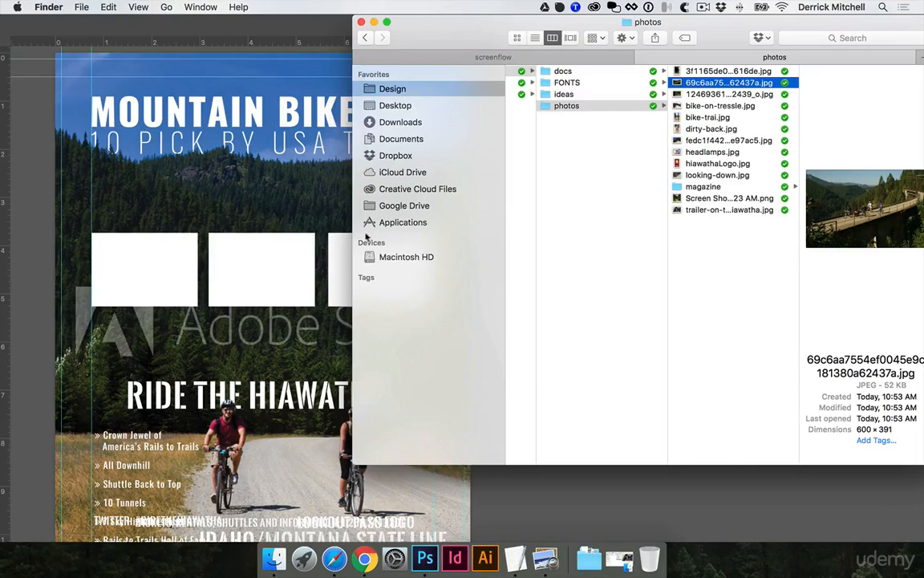
left_click(255, 225)
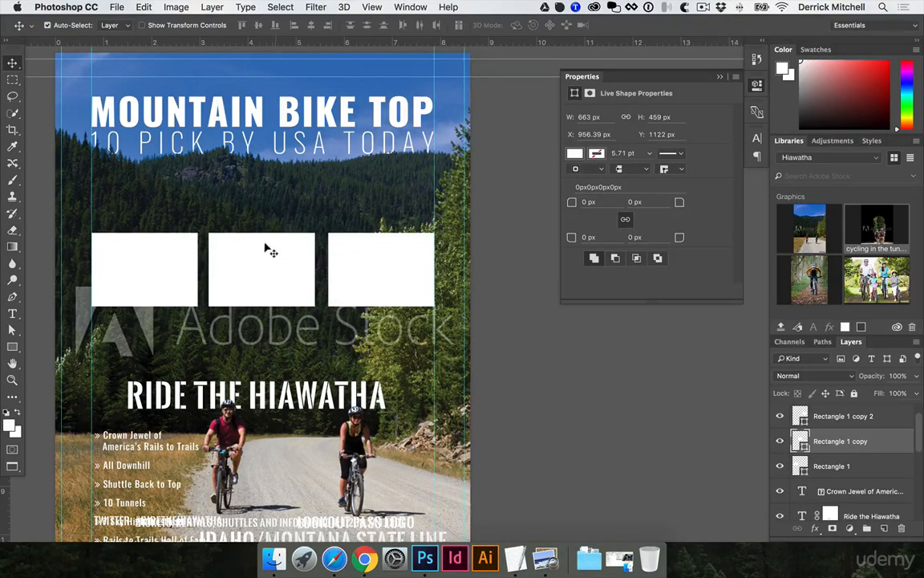
left_click(274, 559)
- Place the trestle bridge photo above the middle rectangle and scale it down to about 2.75 × 1.79 in
left_click_drag(594, 202, 245, 237)
left_click_drag(305, 236, 288, 237)
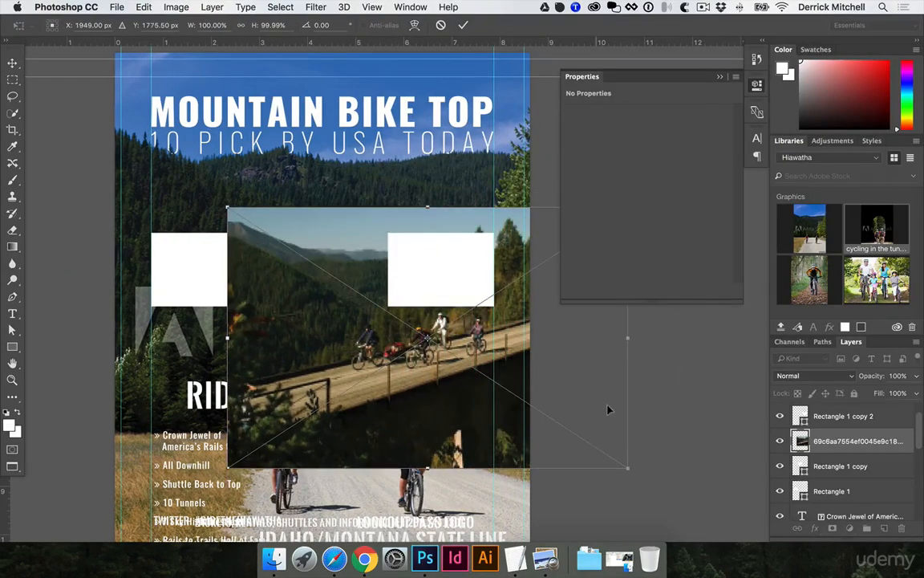
left_click_drag(625, 463, 373, 339)
left_click_drag(218, 195, 258, 221)
key("Return")
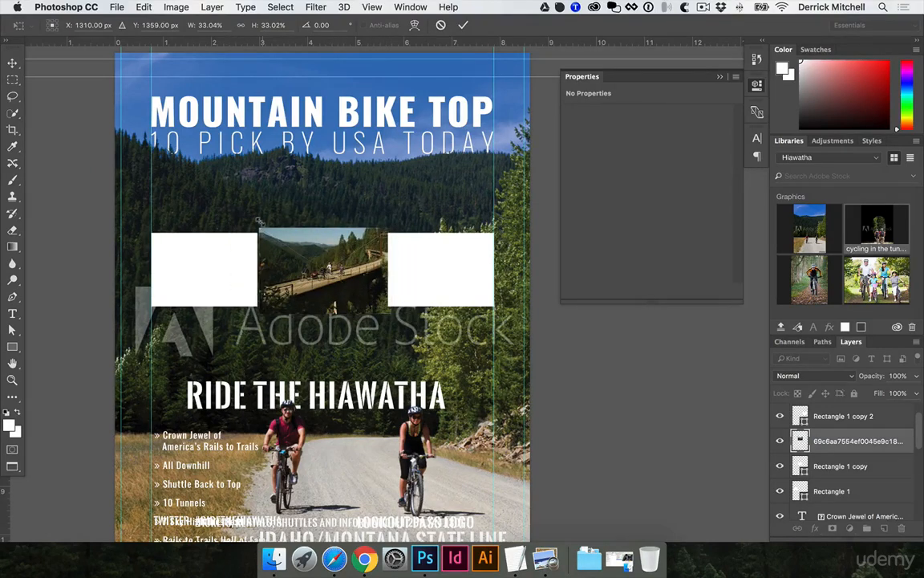
- Clip the trestle photo into the middle rectangle and scale it slightly to about 2.68 × 1.75 in
left_click(837, 447, "alt")
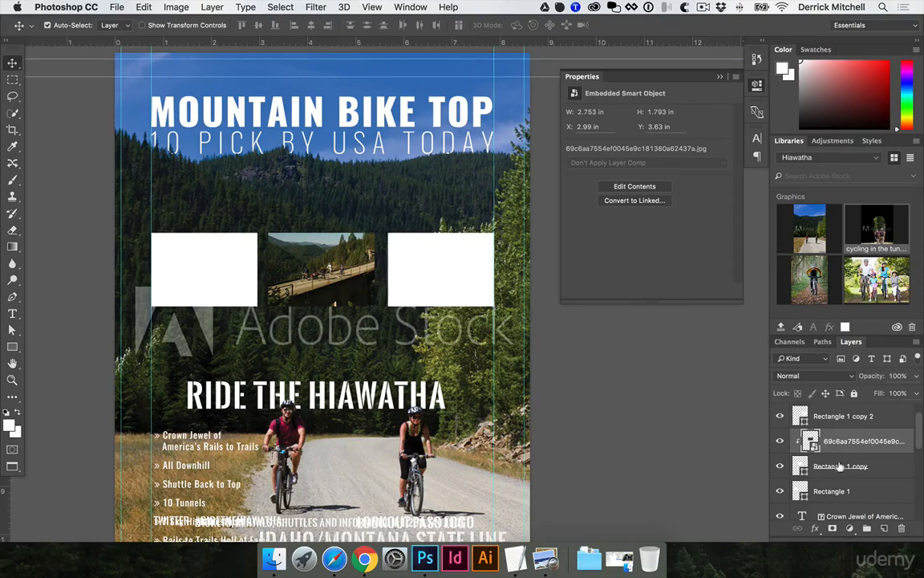
key("super+t")
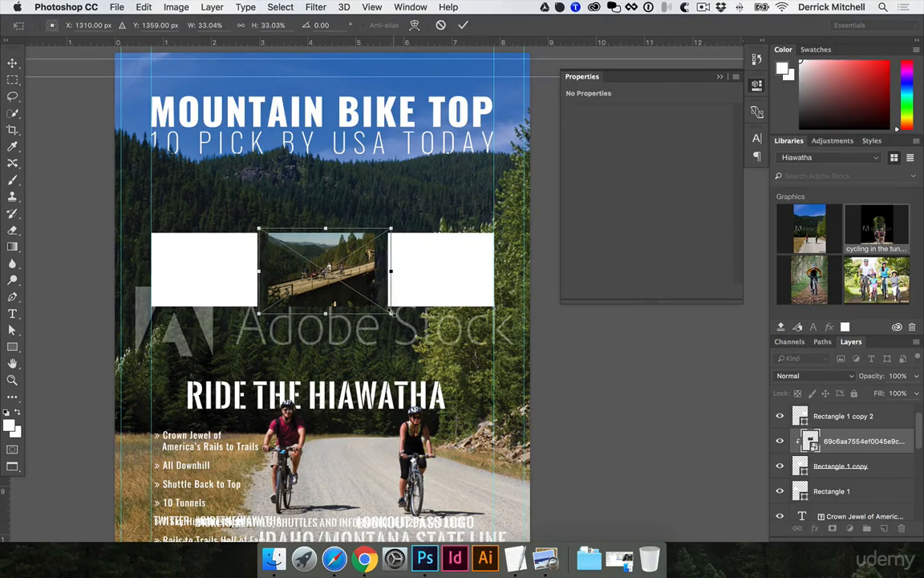
left_click_drag(391, 311, 351, 283)
key("Return")
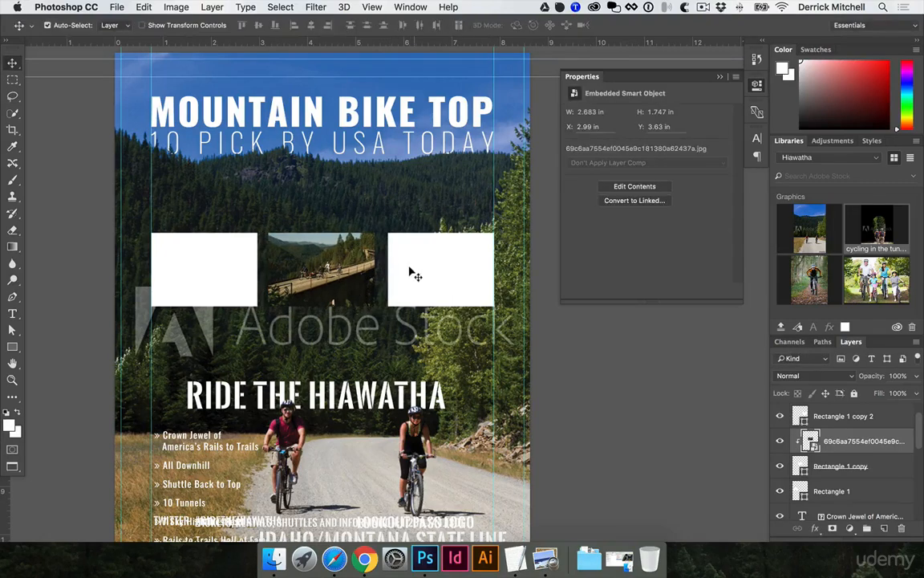
- Select the left rectangle's layer and place bike-on-tressle.jpg from Finder above it, scaled to about 3.18 × 2.12 in
left_click(412, 273)
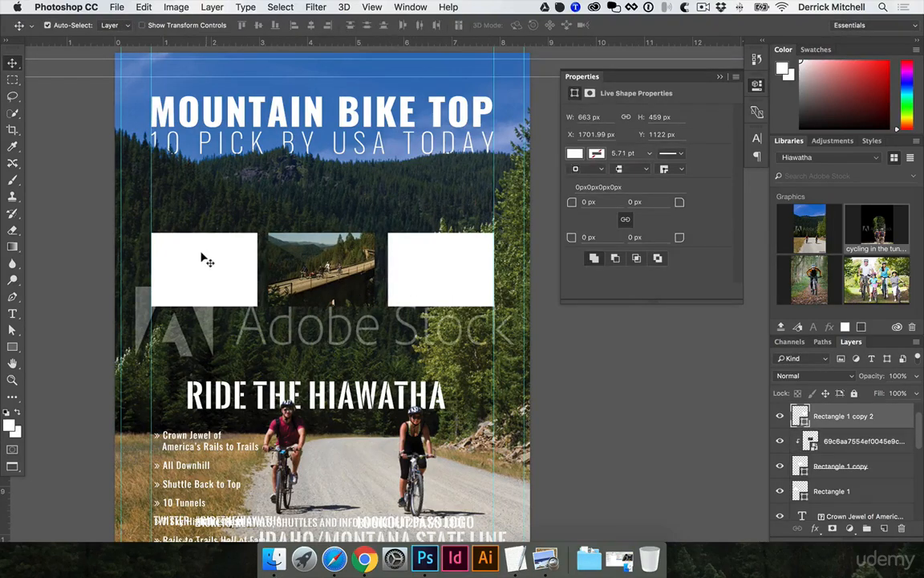
left_click(812, 488)
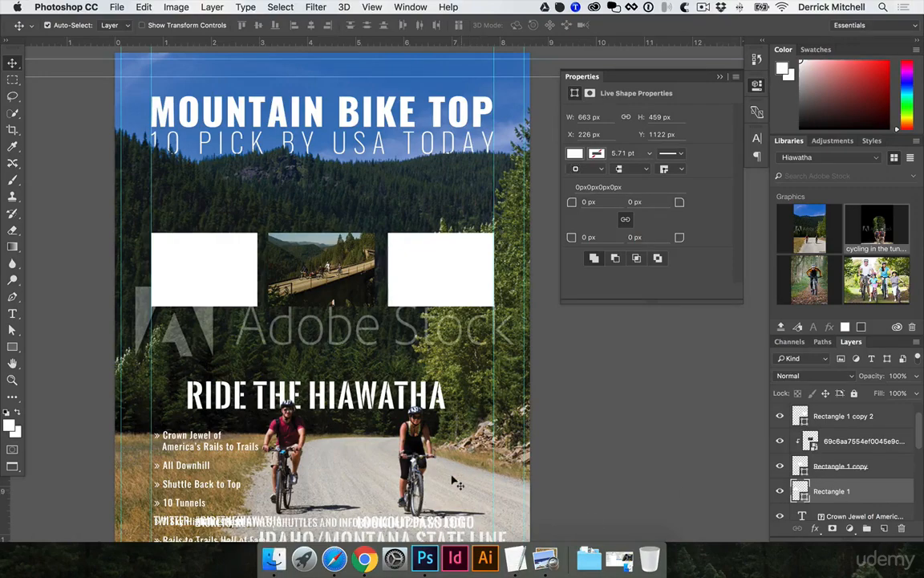
left_click(274, 557)
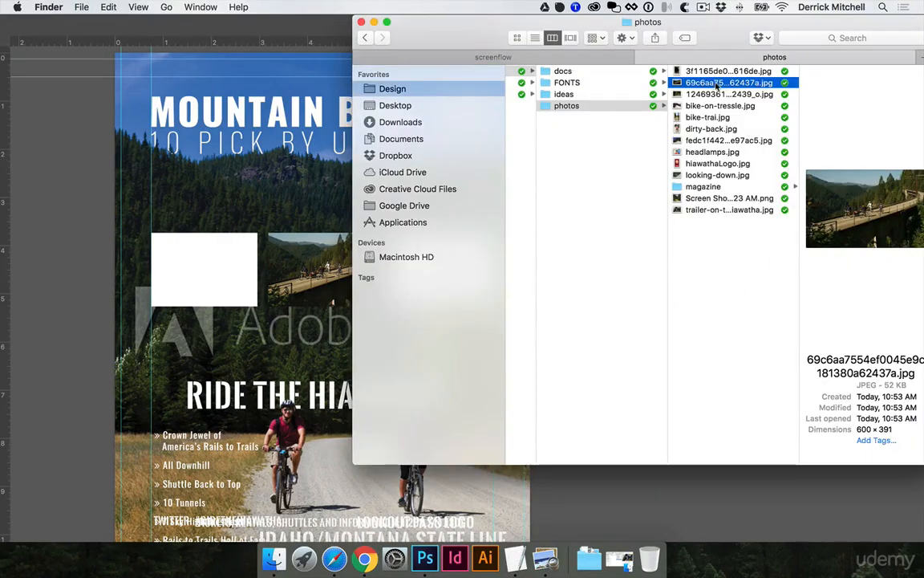
key("Down")
key("Down")
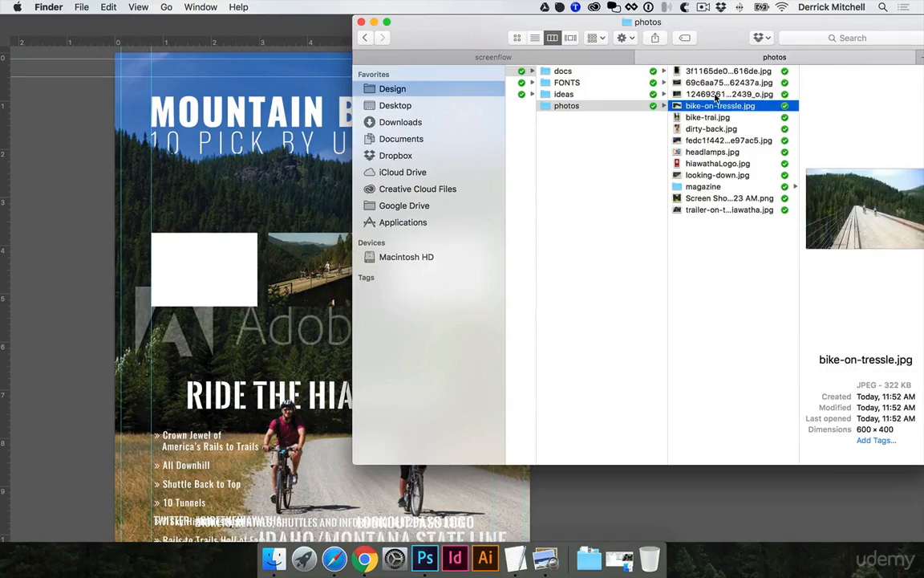
left_click_drag(837, 207, 185, 243)
left_click_drag(317, 190, 199, 238)
left_click_drag(511, 453, 301, 309)
key("Return")
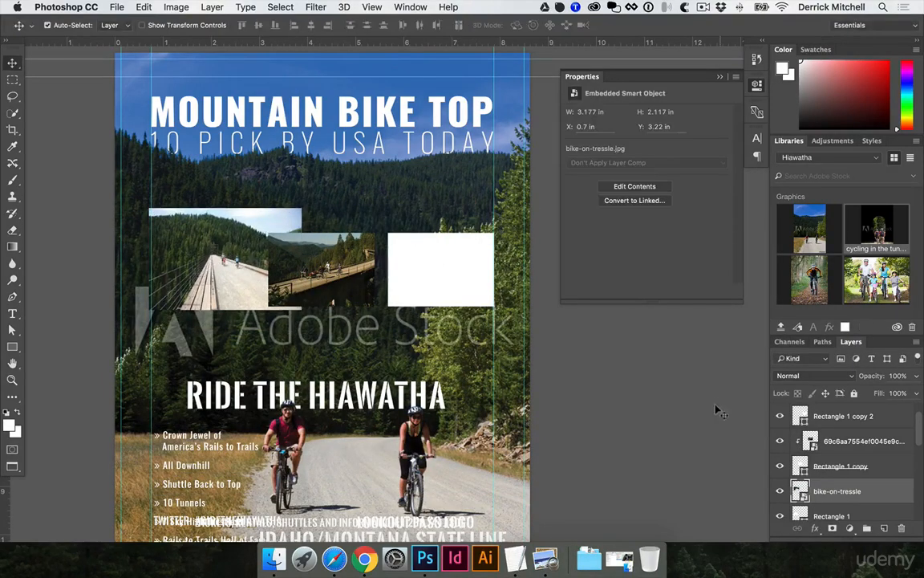
- Clip the bike-on-tressle photo into the left rectangle and scale it to about 2.75 × 1.84 in
left_click(843, 502, "alt")
key("super+t")
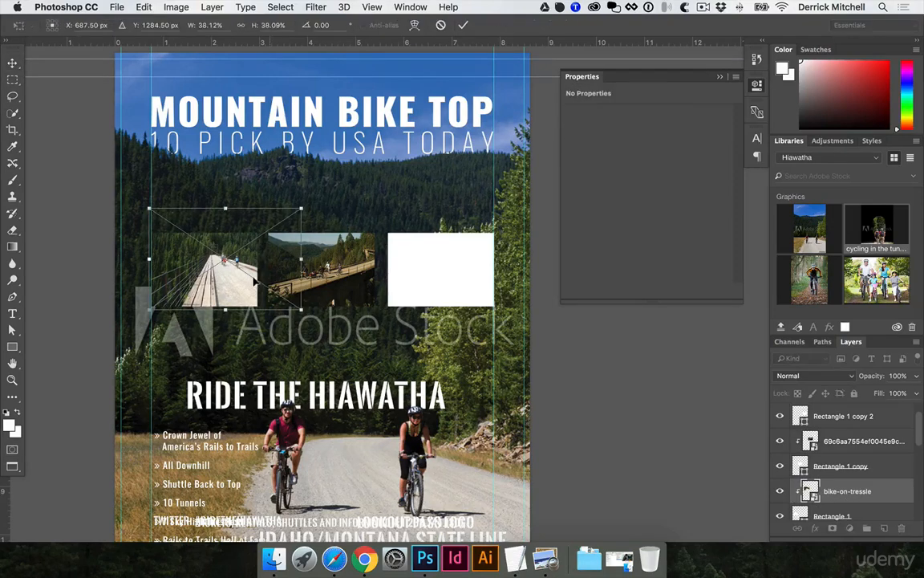
left_click_drag(254, 281, 235, 284)
left_click_drag(128, 209, 141, 218)
left_click_drag(280, 216, 264, 218)
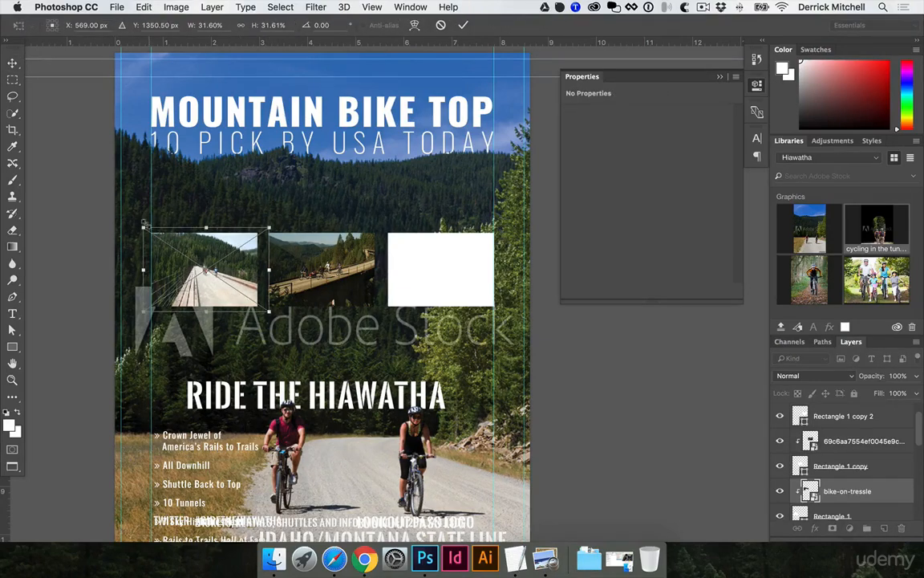
left_click_drag(143, 228, 153, 233)
key("Return")
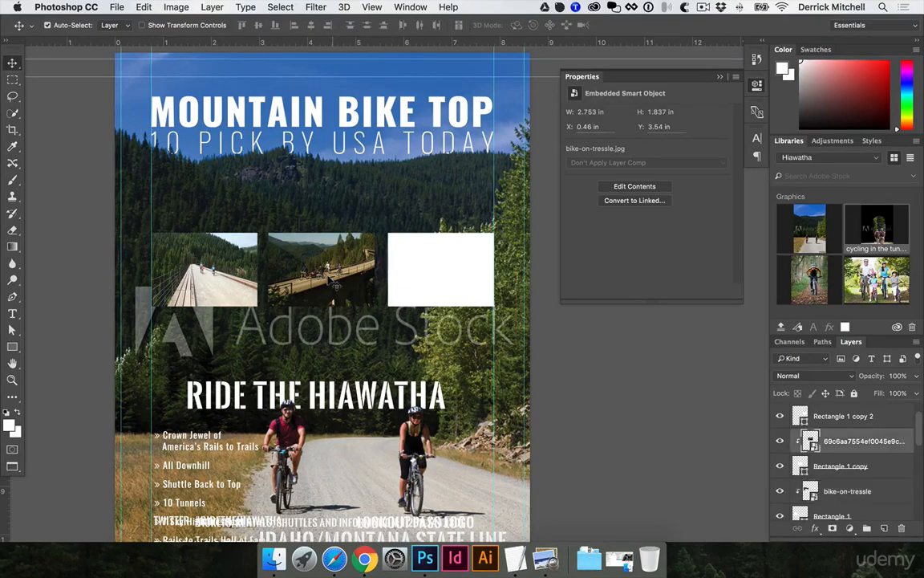
- Select the right rectangle and preview the photos in the Finder folder to choose one for the right frame
left_click(444, 268)
left_click(273, 558)
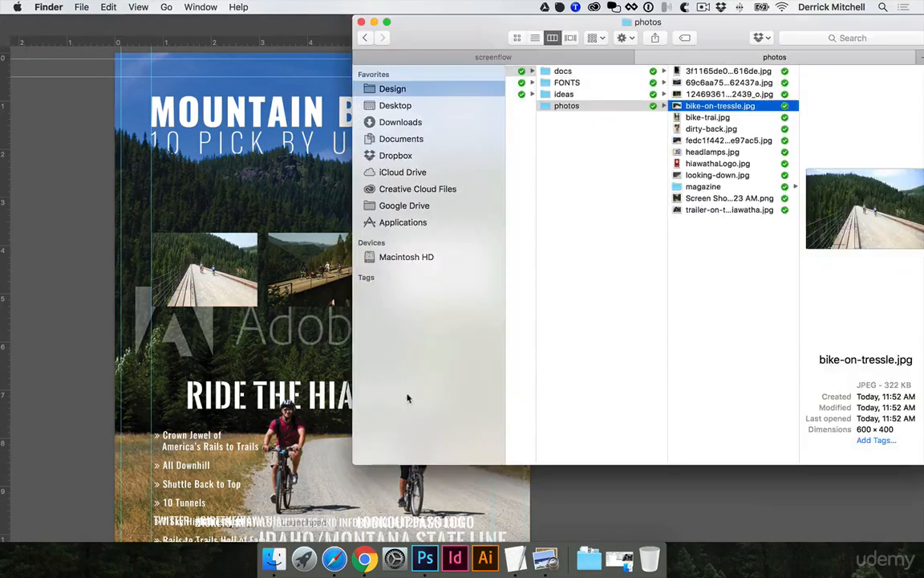
left_click(743, 118)
key("Down")
key("Down")
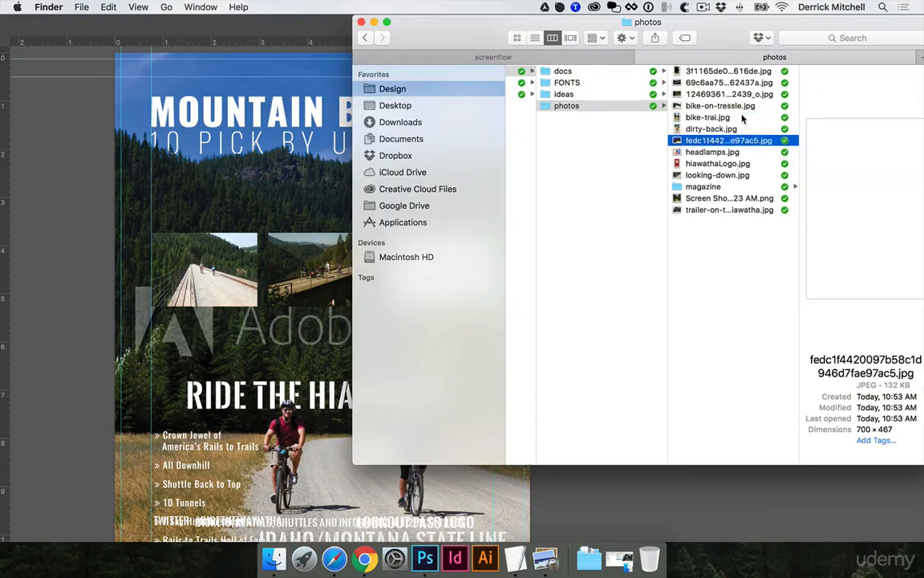
key("Down")
key("Up")
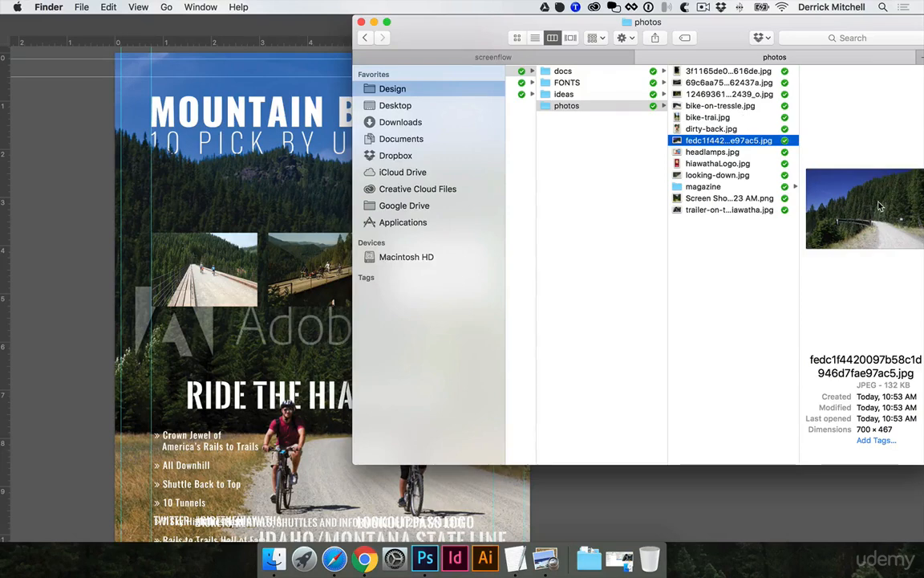
key("Down")
key("Down")
key("Up")
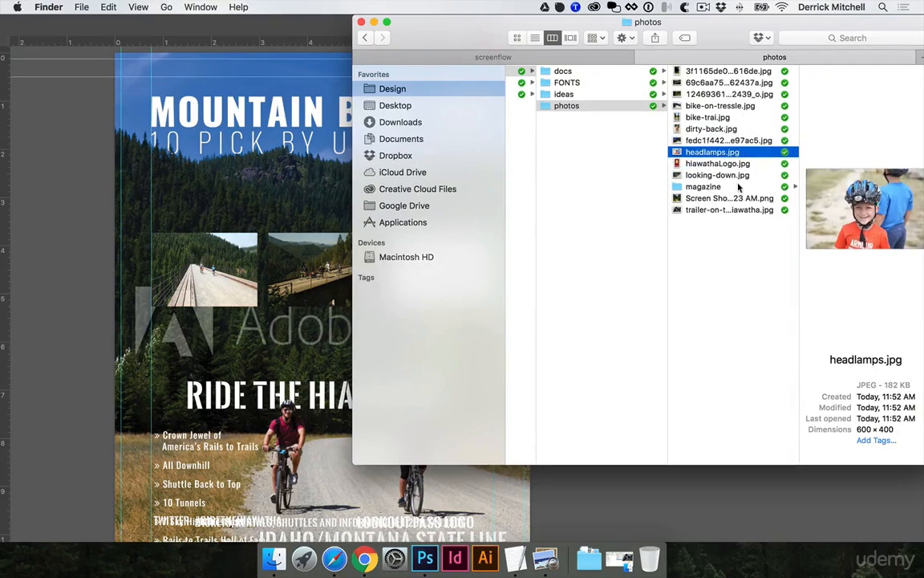
left_click(769, 210)
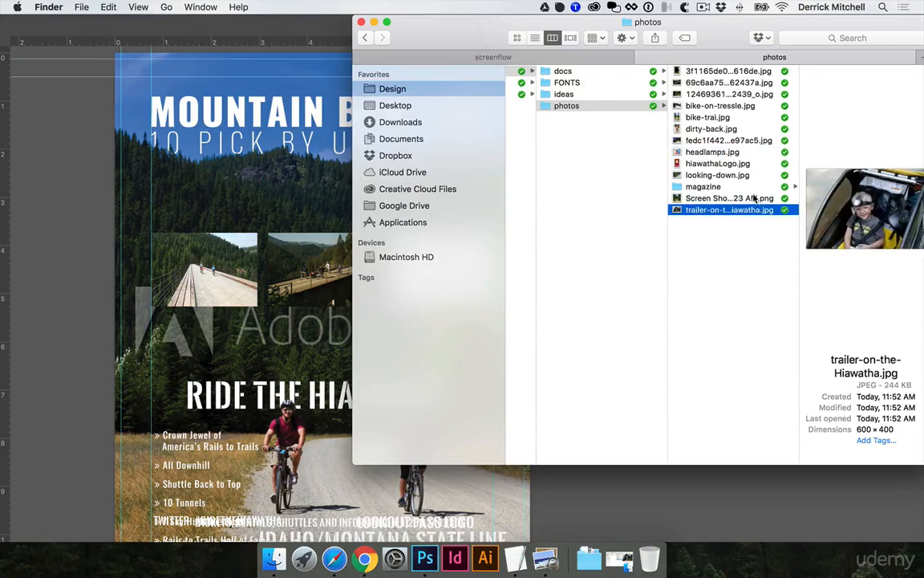
left_click(729, 163)
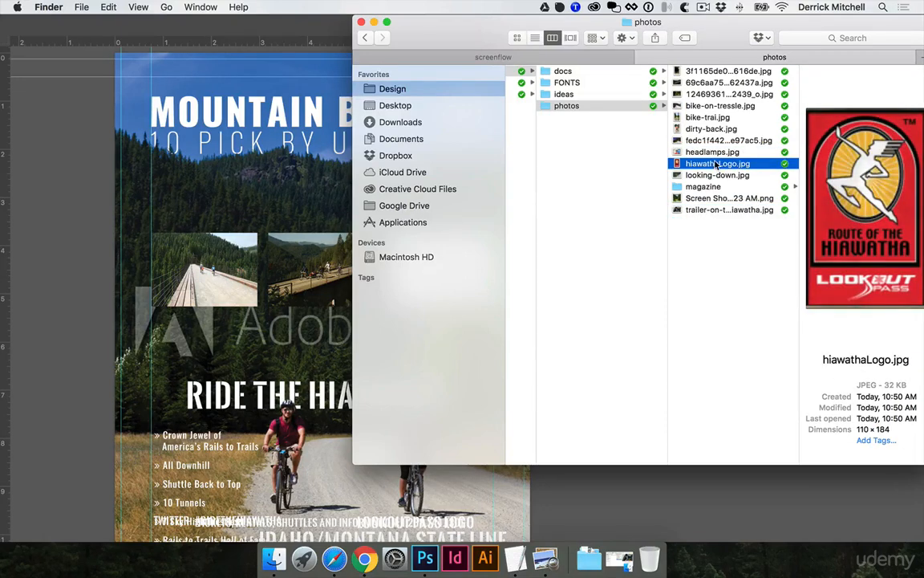
left_click(713, 174)
left_click(733, 198)
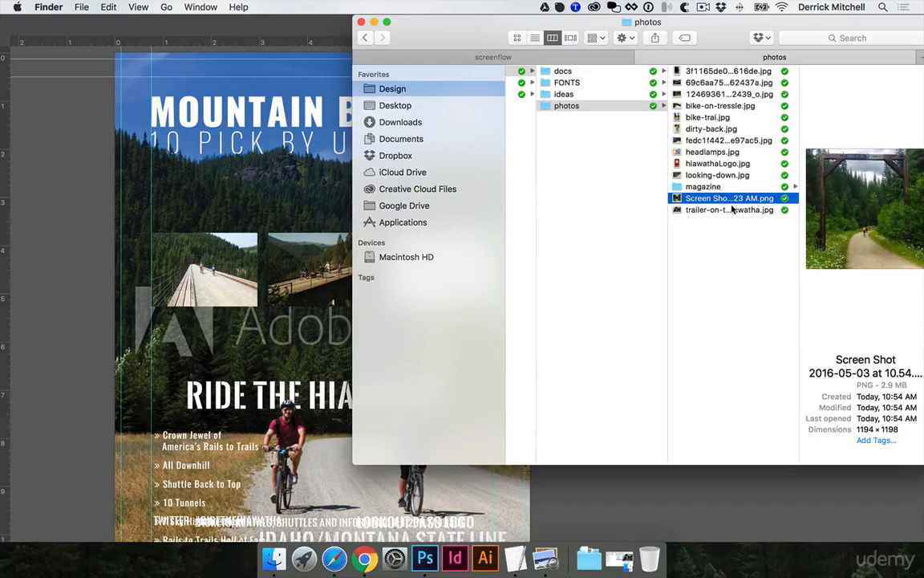
left_click(739, 209)
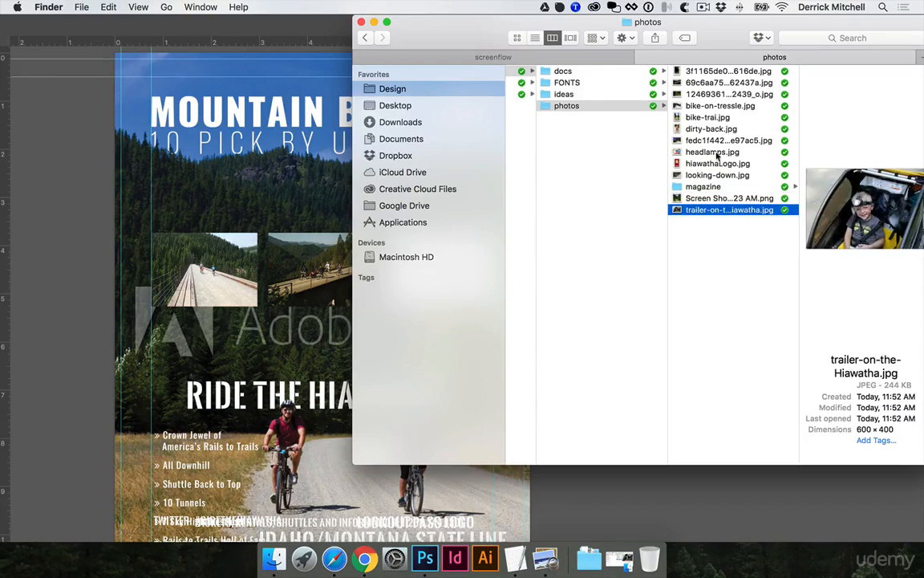
left_click(718, 155)
- Place headlamps.jpg above the right rectangle and scale it to about 2.65 × 1.77 in
key("super+Tab")
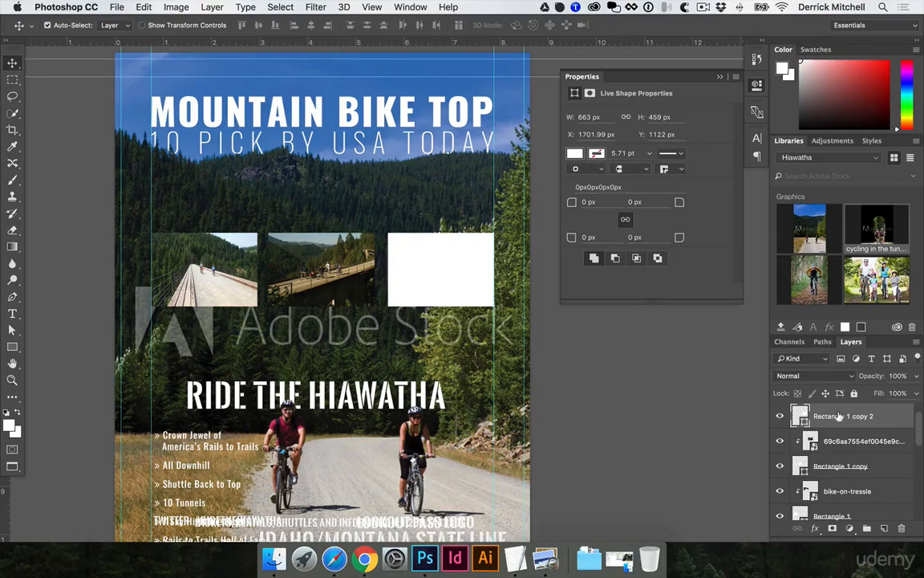
left_click(273, 559)
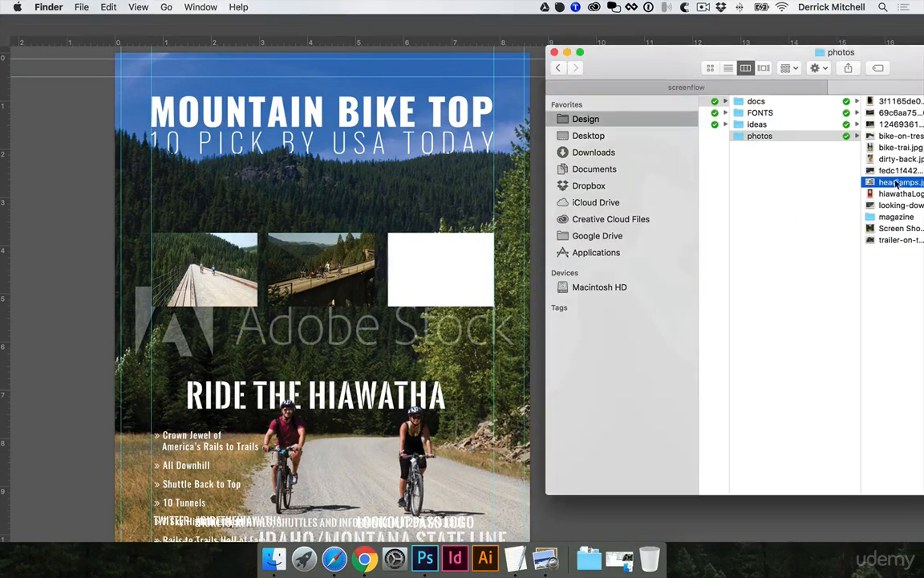
left_click_drag(897, 183, 423, 264)
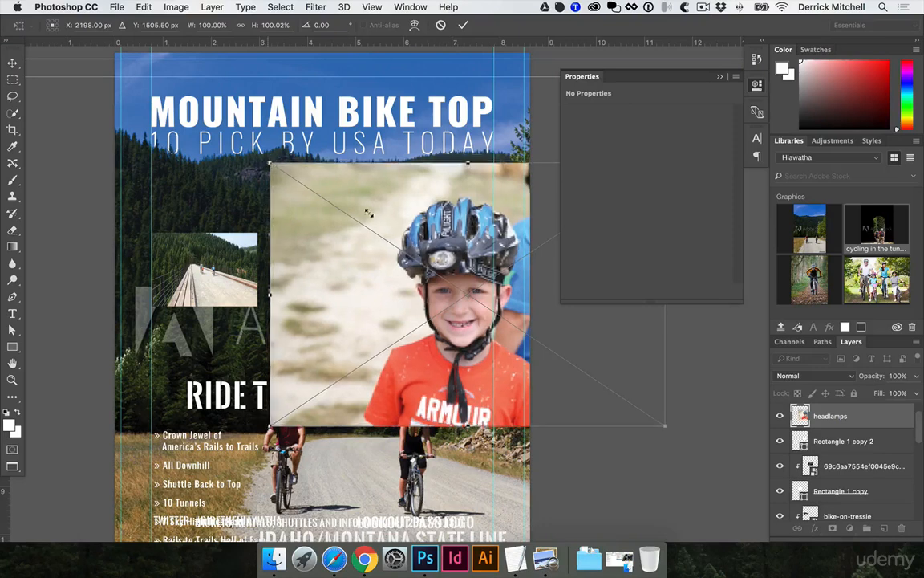
left_click_drag(369, 212, 402, 232)
left_click_drag(417, 265, 408, 250)
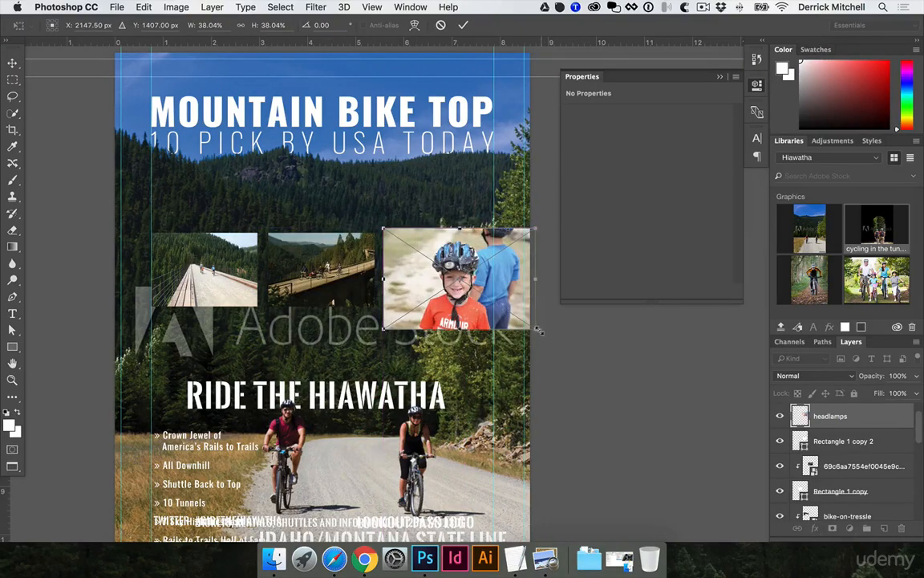
left_click_drag(535, 331, 510, 310)
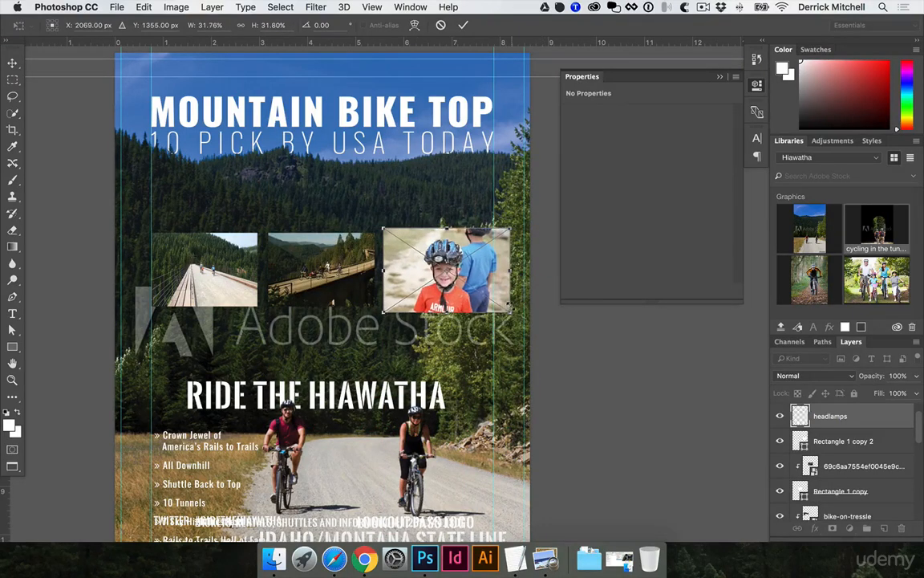
key("Return")
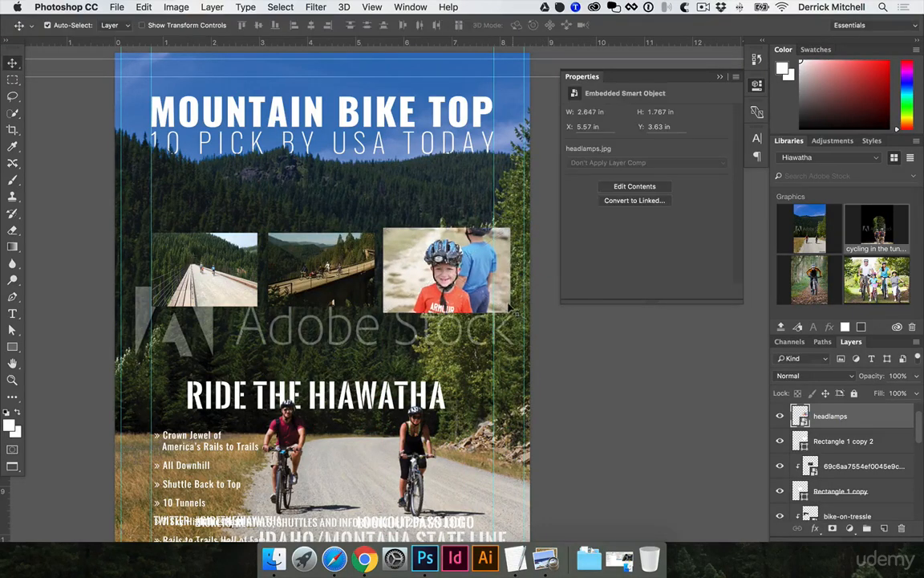
- Clip the headlamps photo into the right rectangle and hide the guides
left_click(840, 429, "alt")
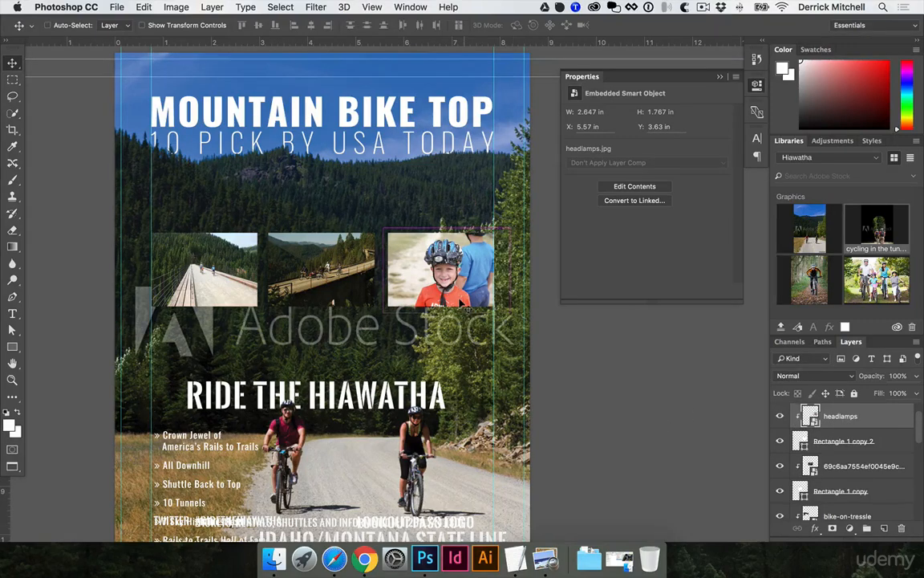
key("super+semicolon")
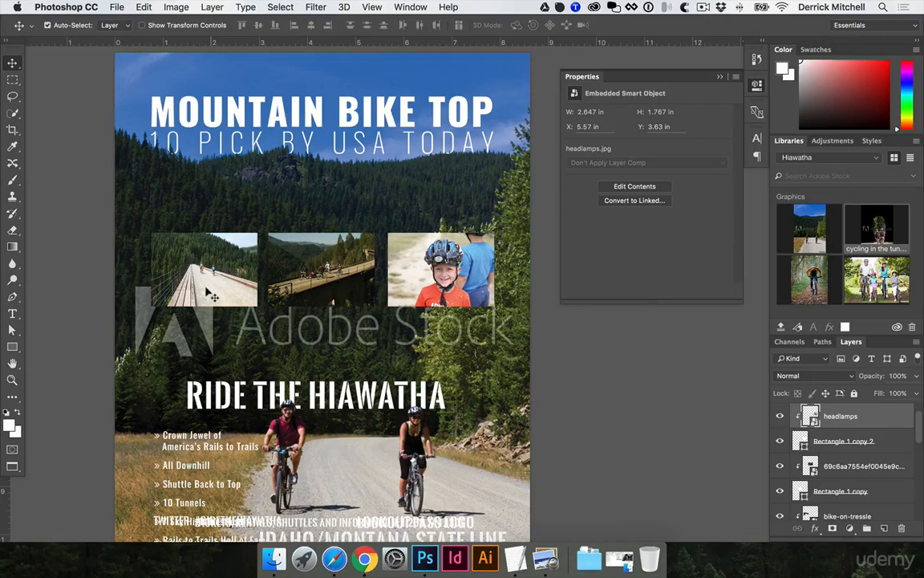
- Add a Stroke layer style to the right rectangle frame
left_click(806, 446)
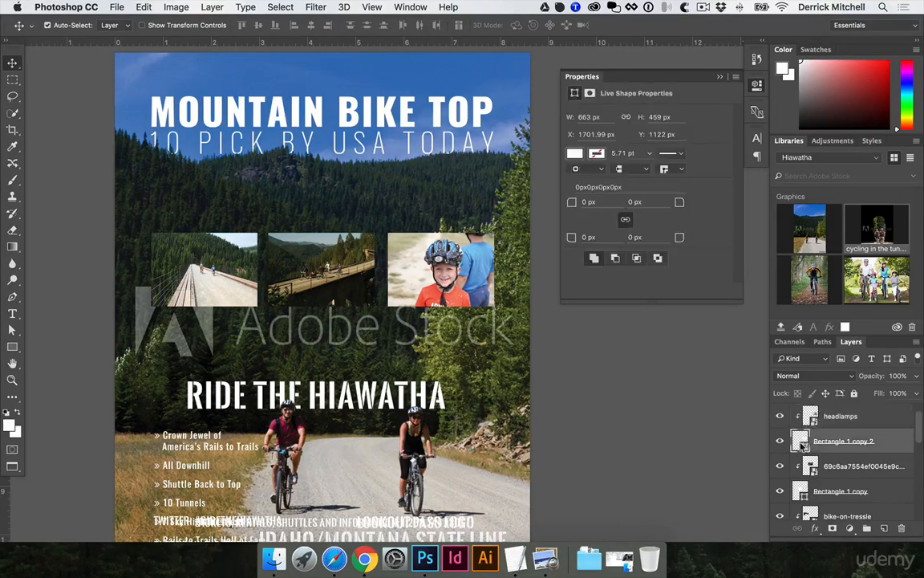
double_click(905, 433)
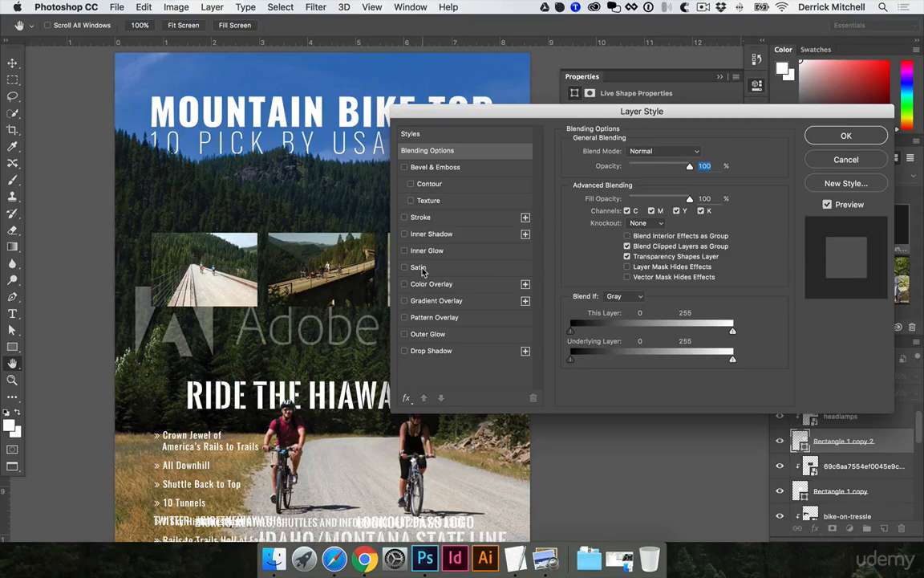
left_click(405, 218)
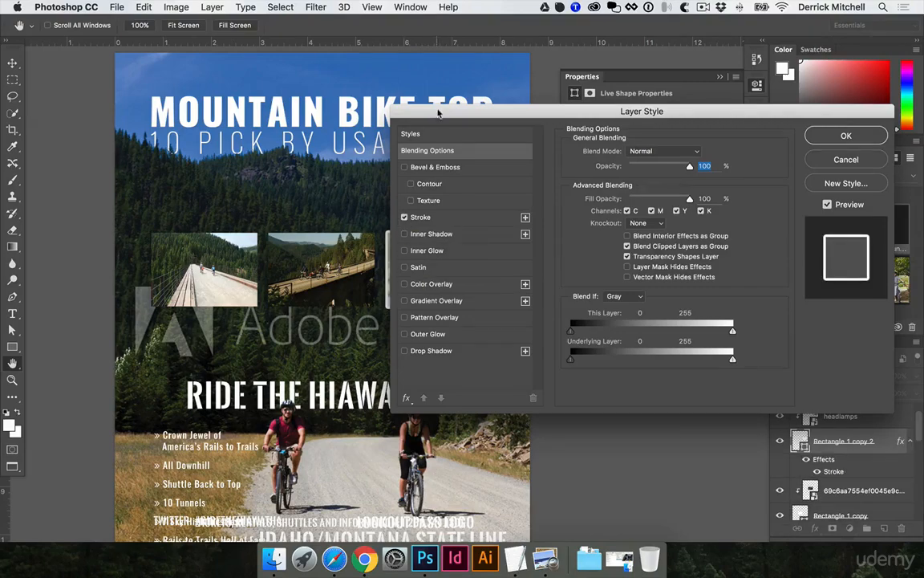
left_click_drag(438, 114, 561, 190)
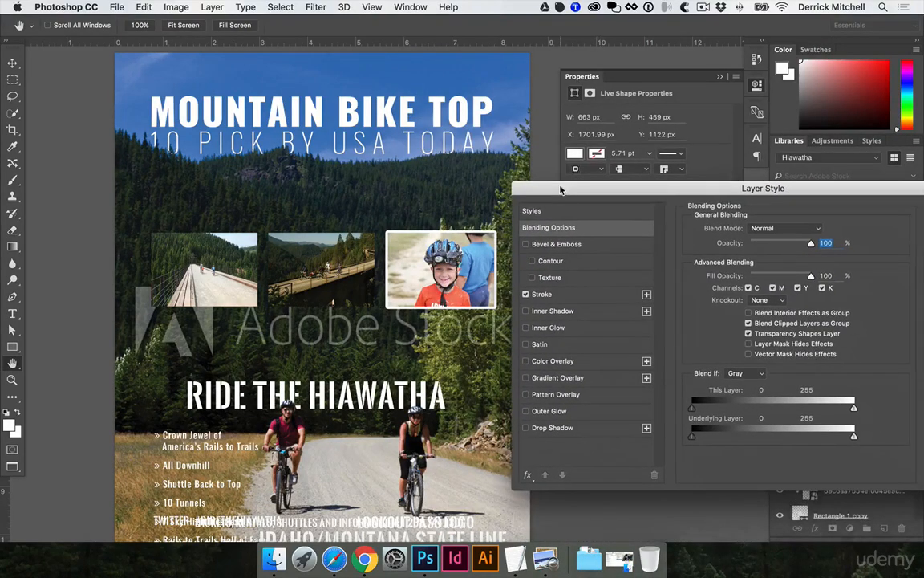
left_click(756, 231)
left_click(708, 237)
left_click_drag(740, 191, 613, 220)
left_click(843, 246)
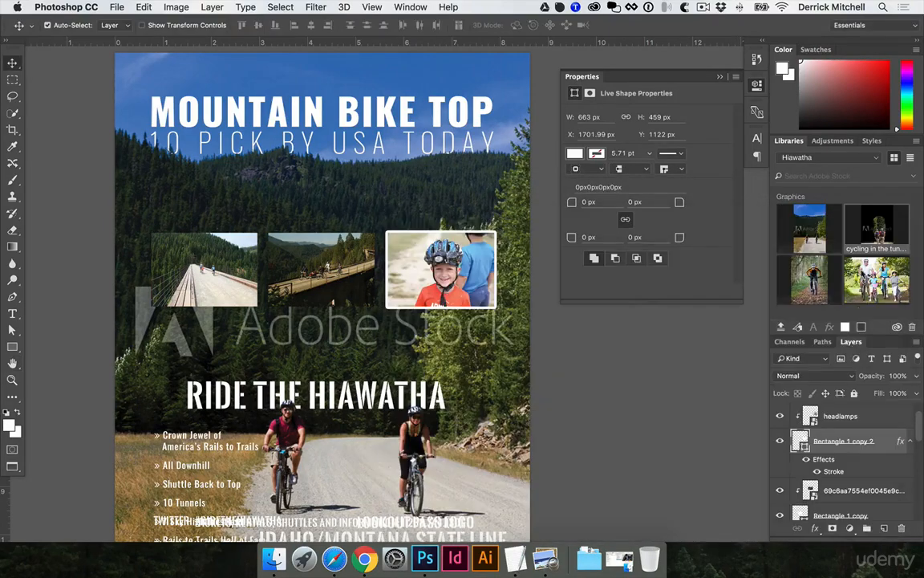
- Copy the stroke effect from the right rectangle onto the middle rectangle
left_click(805, 459)
left_click(806, 459)
scroll(826, 445, "down", 1)
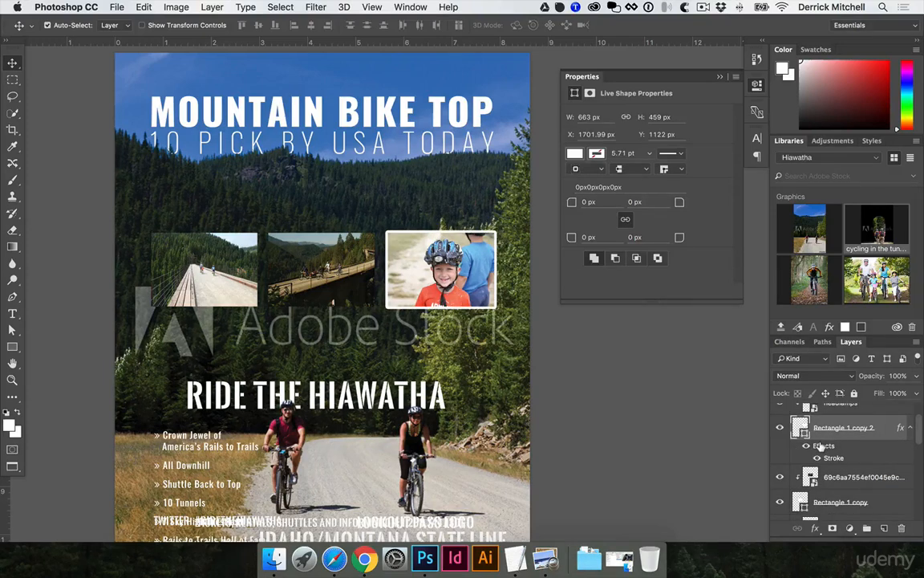
scroll(820, 446, "down", 1)
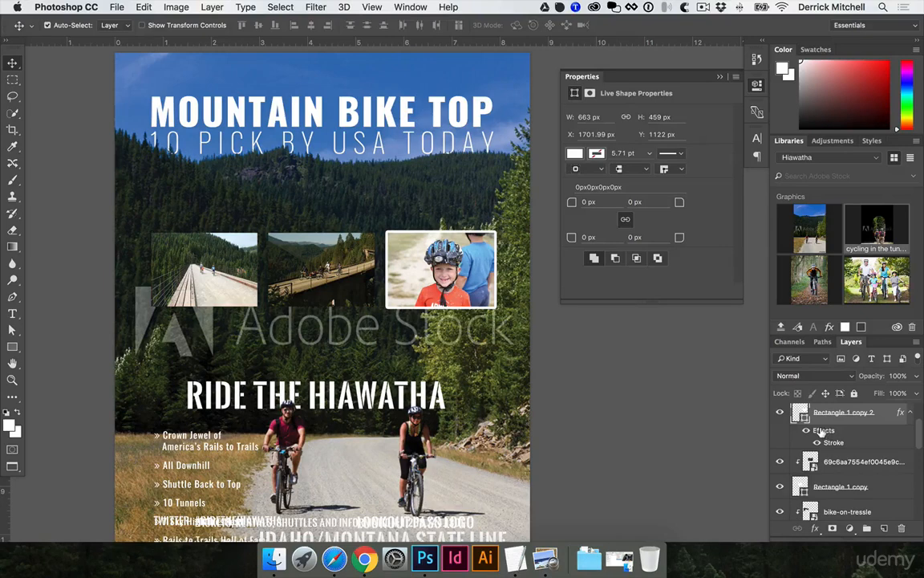
left_click_drag(822, 431, 823, 481)
- Copy the stroke effect onto the left rectangle and undo it
scroll(823, 481, "down", 3)
scroll(823, 463, "down", 1)
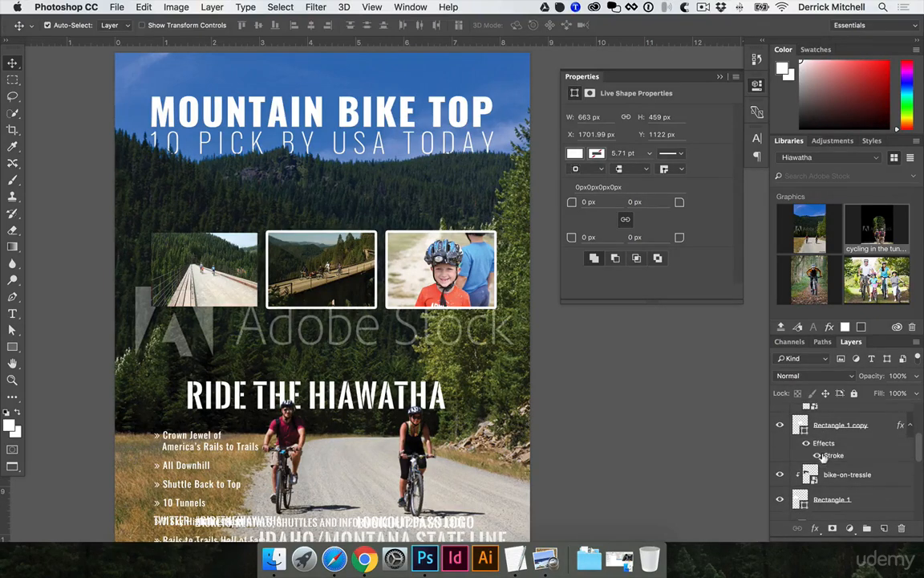
left_click_drag(822, 444, 823, 504)
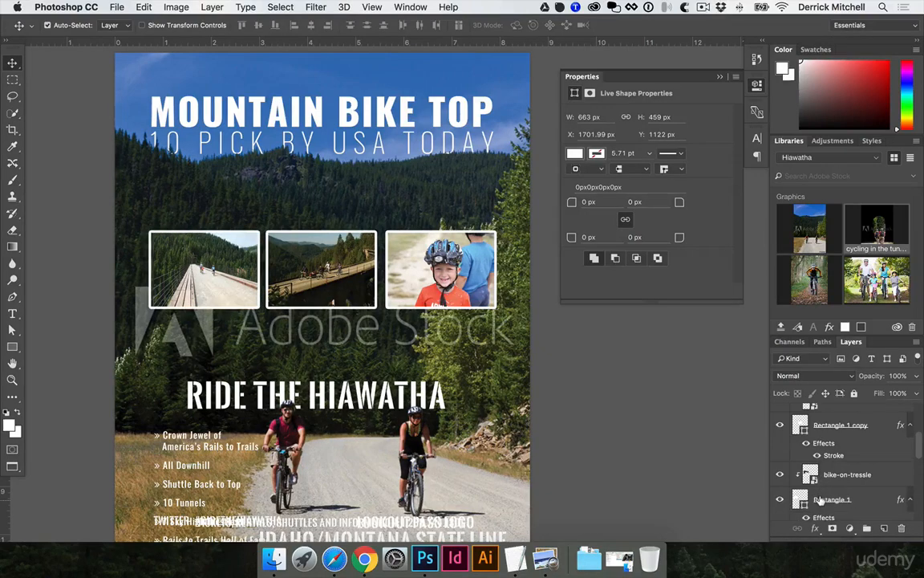
key("super+z")
- Copy the middle rectangle's layer style
right_click(827, 429)
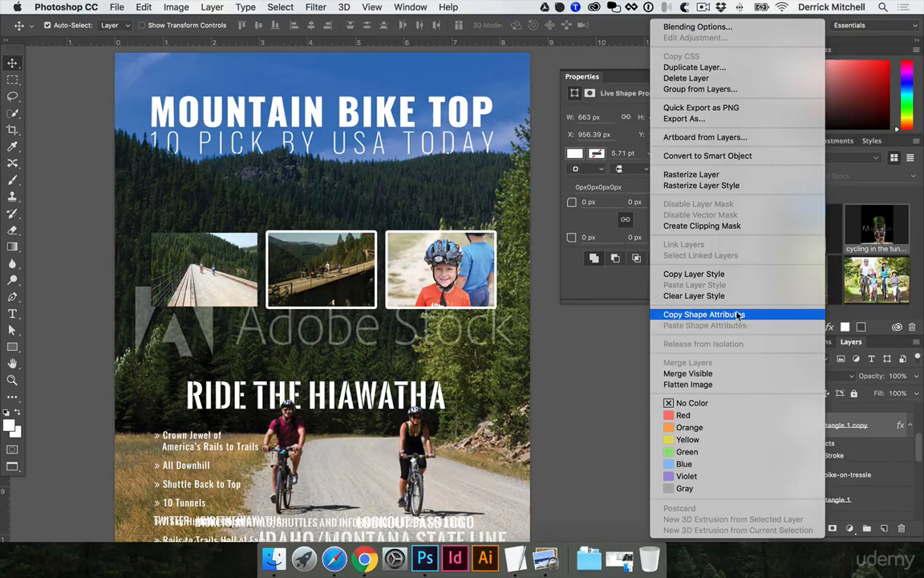
left_click(695, 276)
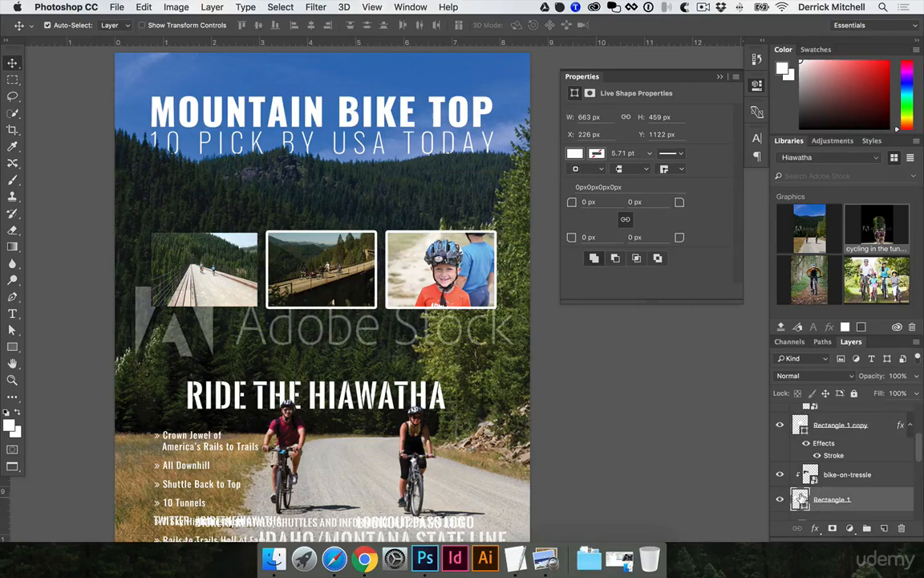
- Paste the copied layer style onto the left rectangle frame
right_click(800, 499)
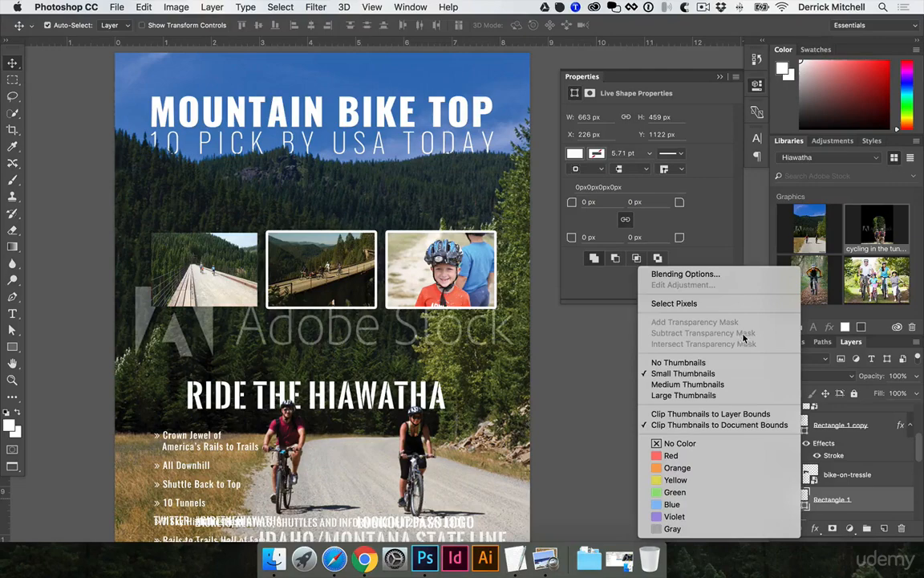
left_click(879, 508)
right_click(885, 499)
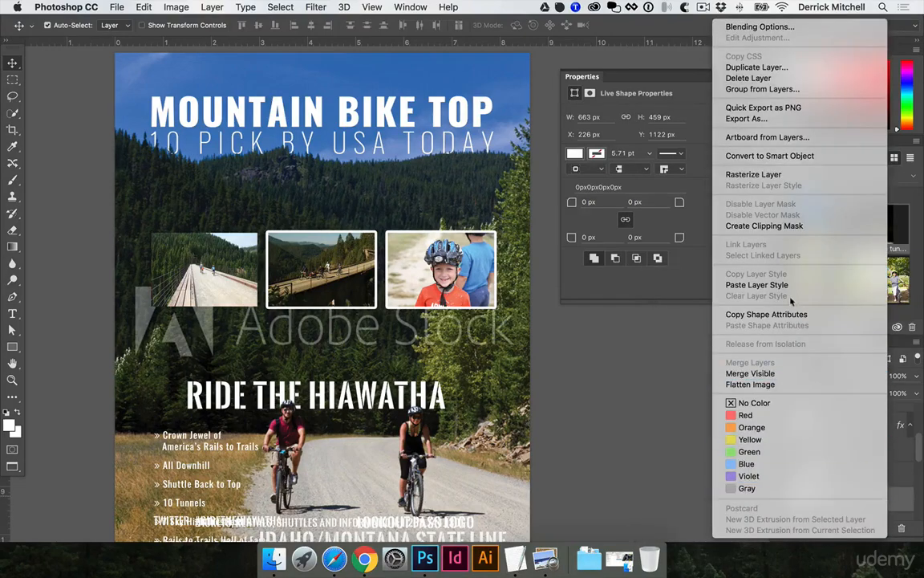
left_click(757, 285)
- Select the three photos and their rectangle frames and put them into a new group
left_click(244, 223)
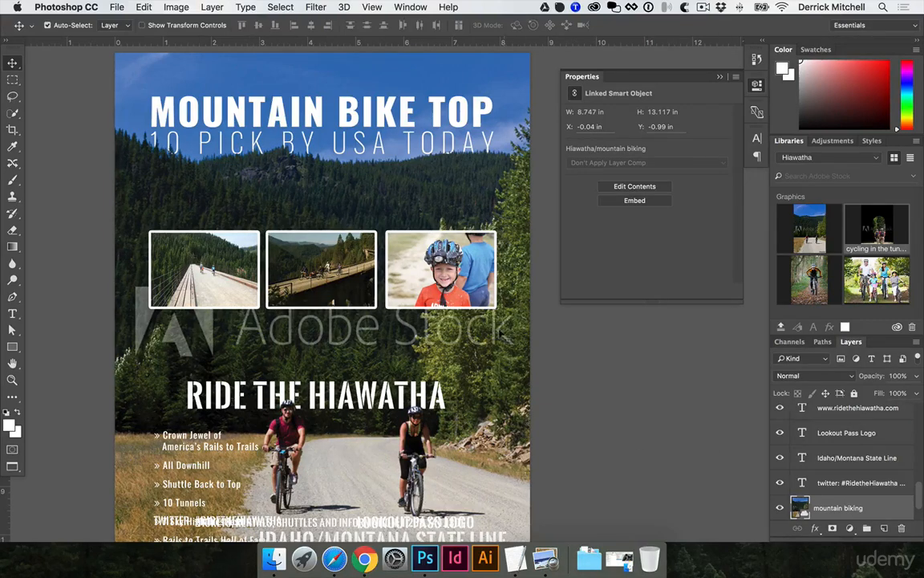
left_click(389, 236)
scroll(794, 433, "up", 1)
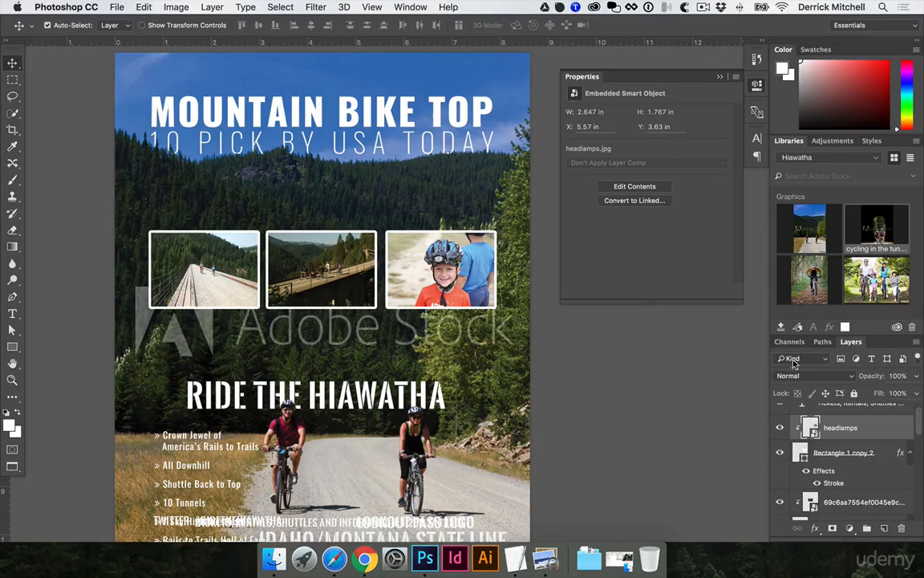
left_click_drag(851, 341, 568, 187)
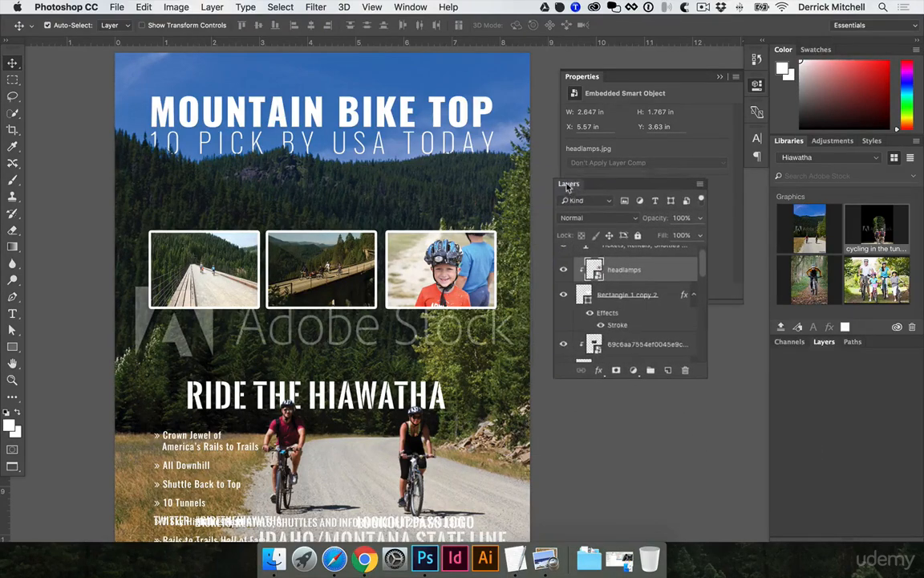
scroll(641, 305, "up", 1)
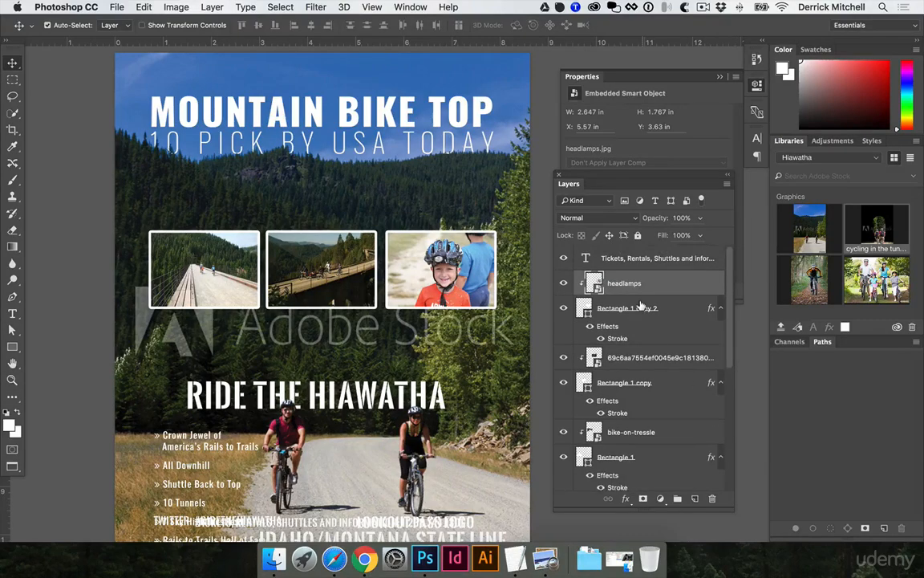
left_click(625, 456, "shift")
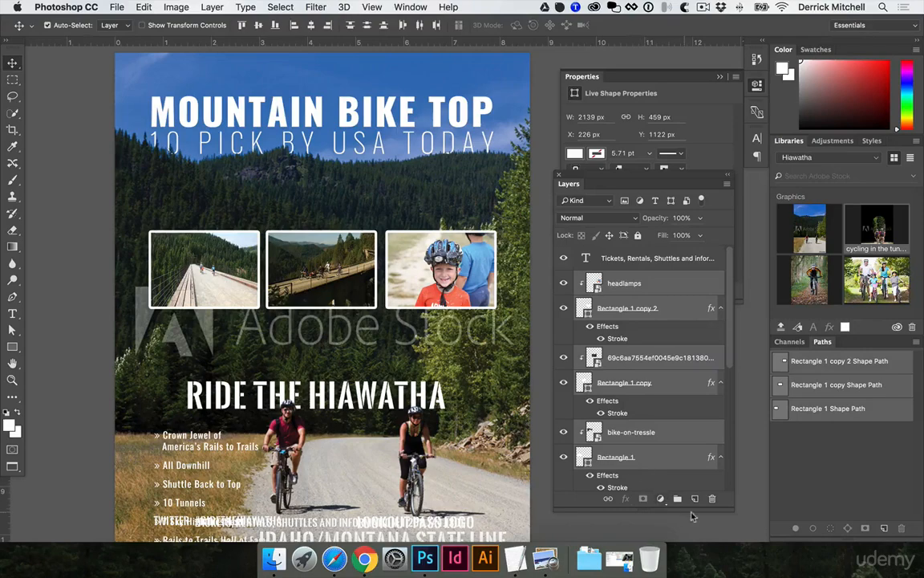
left_click(677, 498)
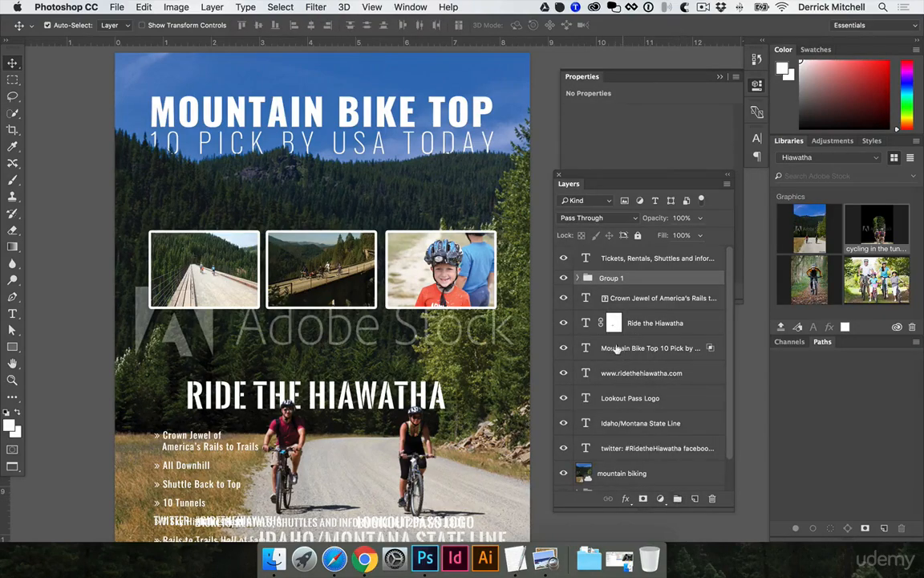
- Try a drop shadow on the frame group, adjusting opacity, distance, spread and size, then switch it off
left_click(626, 498)
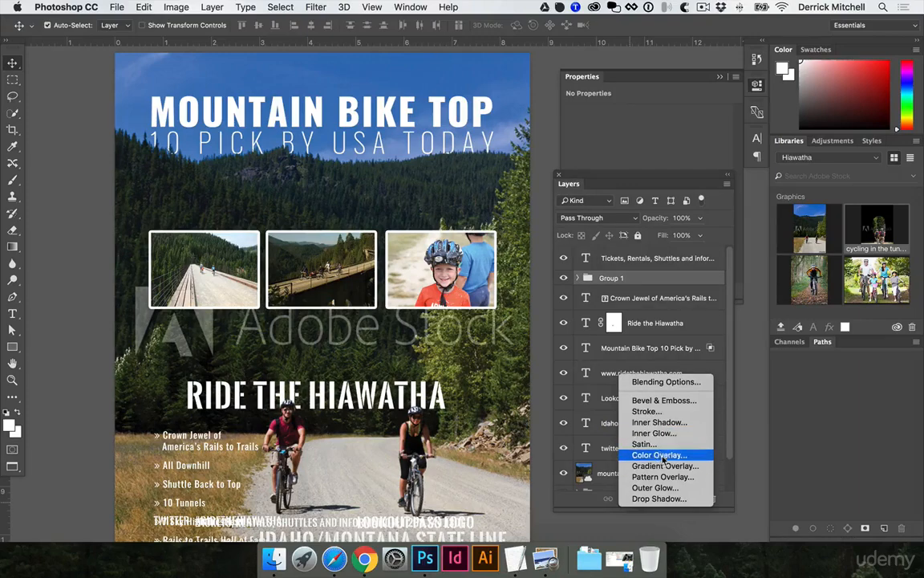
left_click(659, 500)
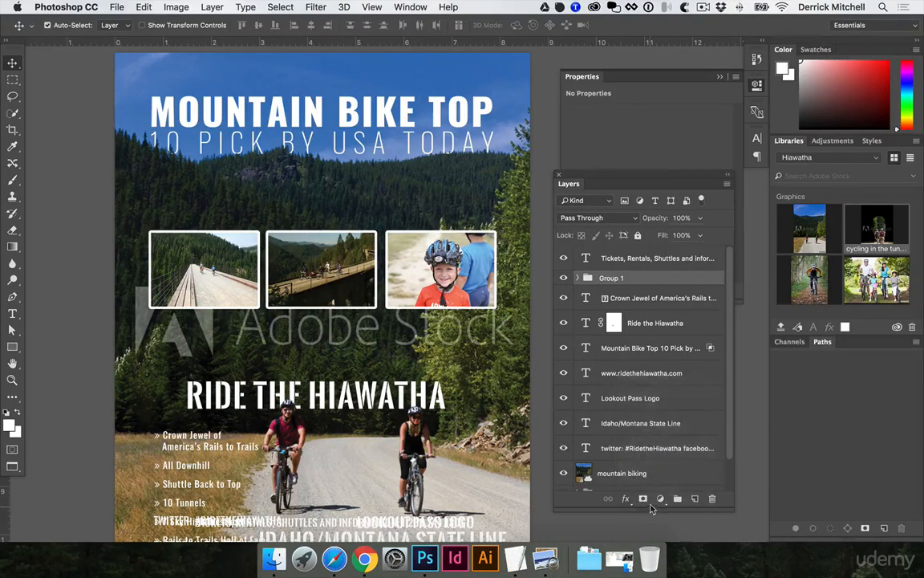
left_click(626, 498)
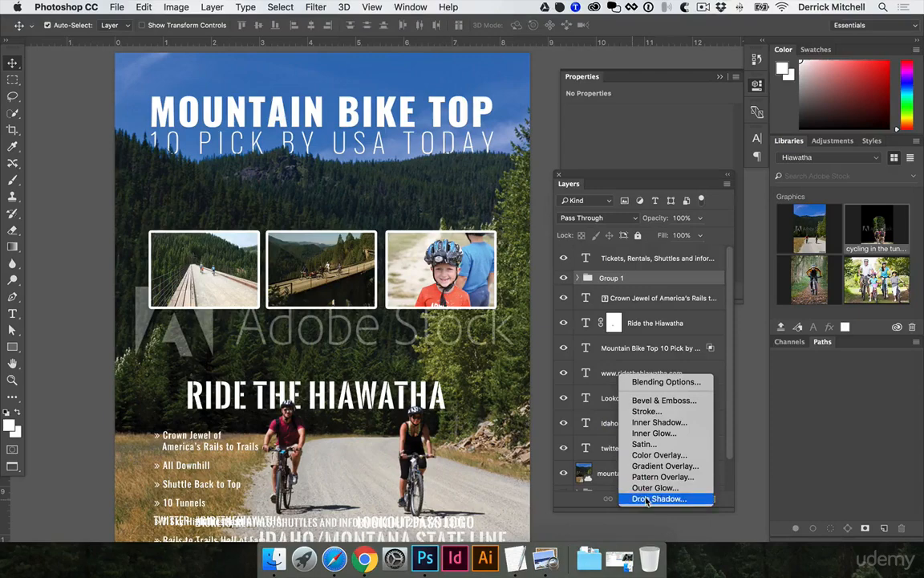
left_click(659, 497)
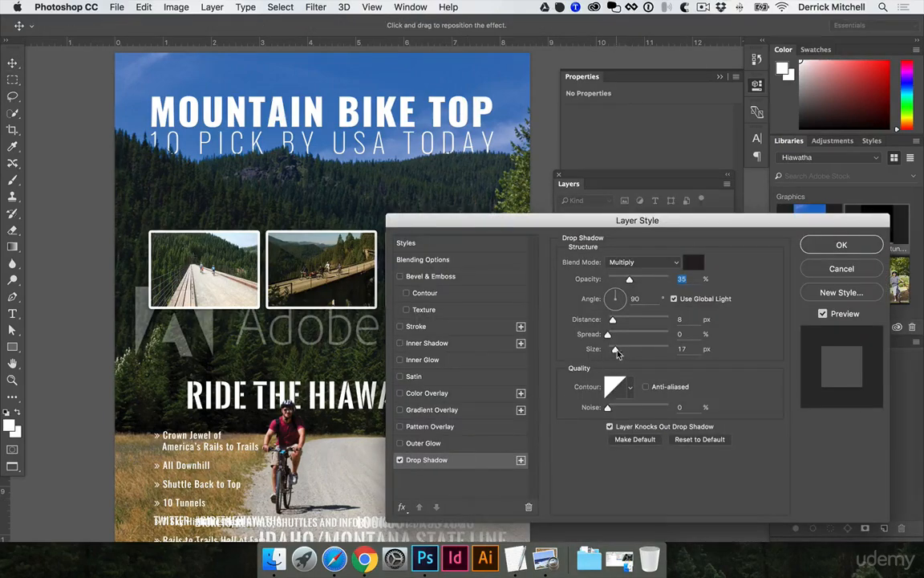
left_click_drag(615, 349, 640, 350)
left_click_drag(629, 279, 659, 282)
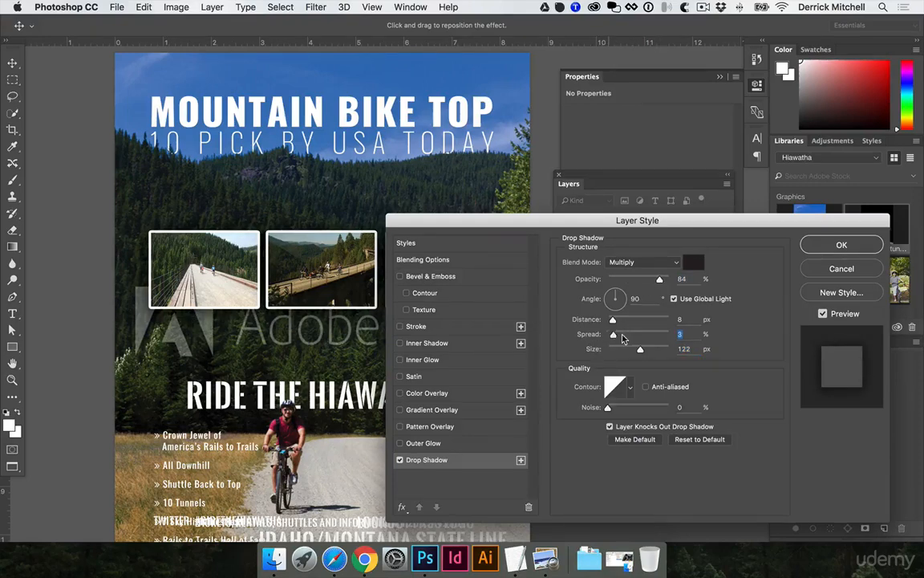
mouse_move(607, 334)
left_mouse_down()
mouse_move(631, 336)
mouse_move(604, 320)
left_mouse_up()
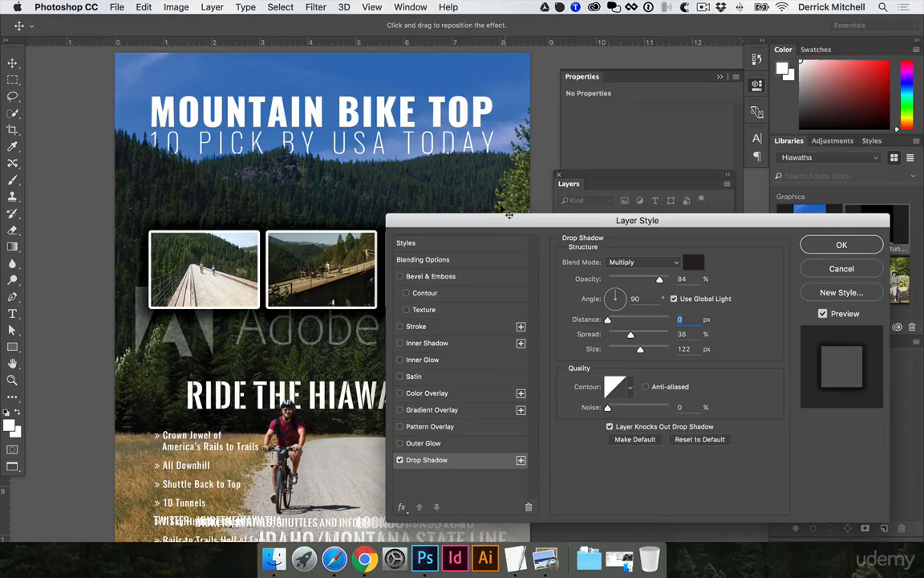
left_click_drag(495, 221, 655, 266)
left_click_drag(588, 264, 521, 228)
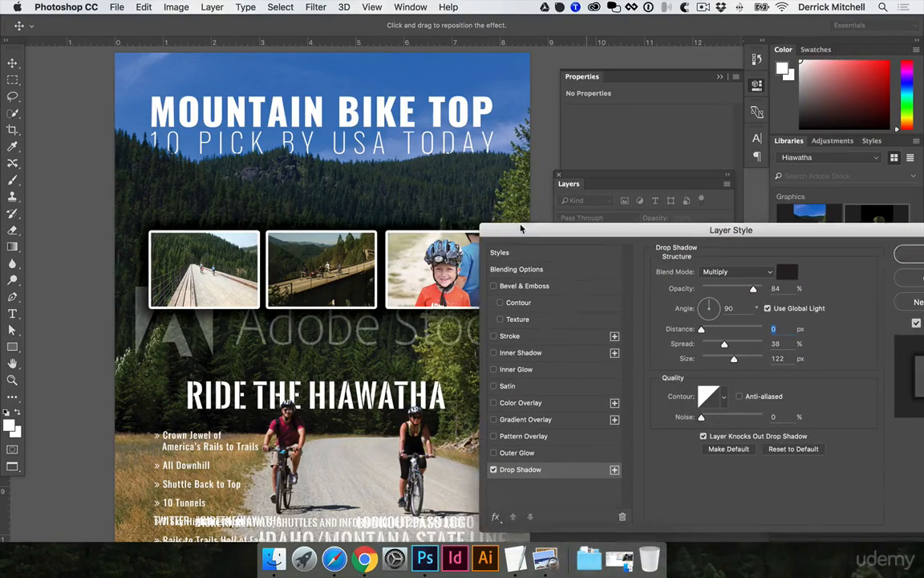
left_click_drag(736, 361, 717, 348)
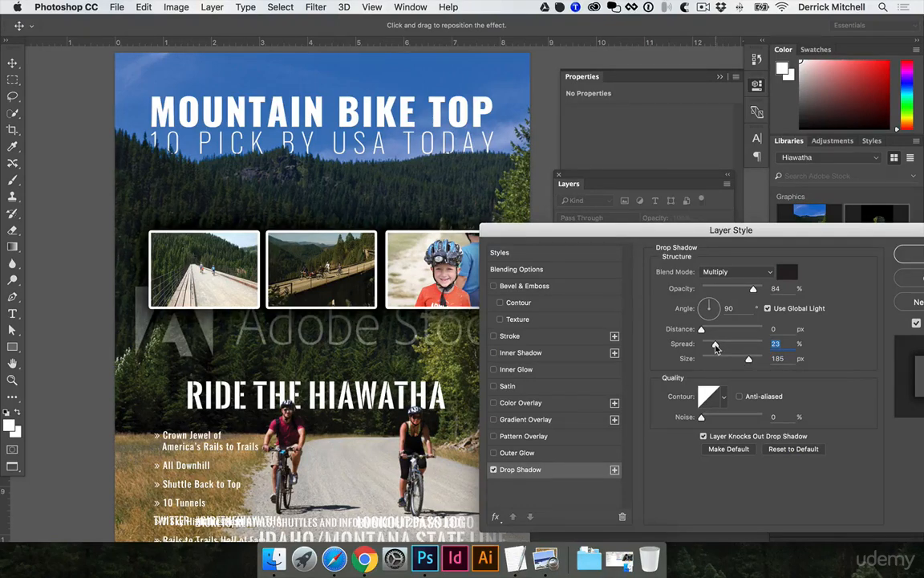
left_click(493, 470)
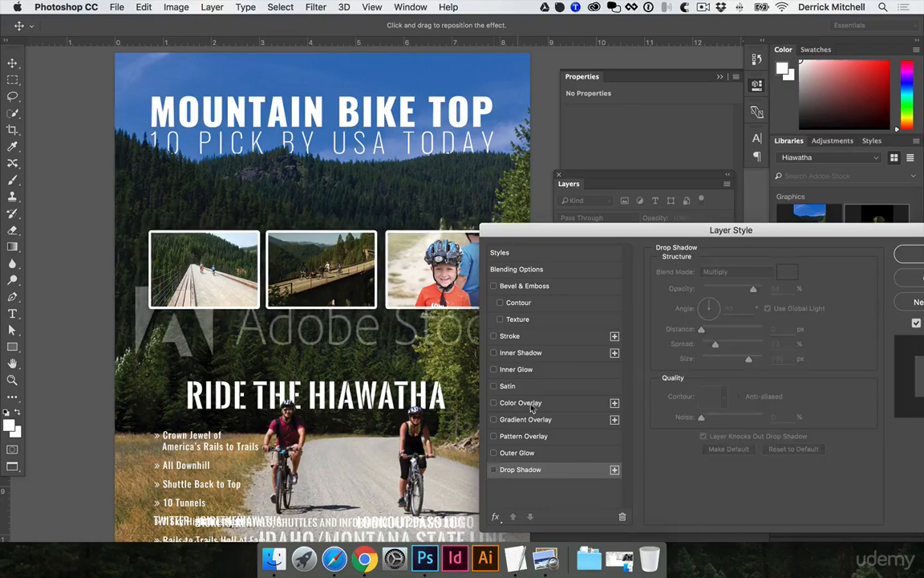
left_click_drag(614, 241, 552, 236)
left_click(886, 254)
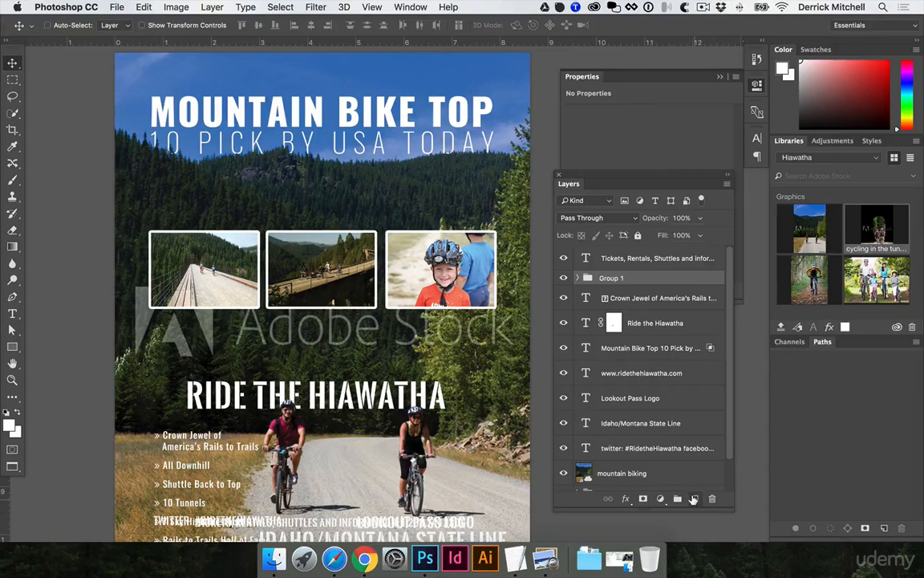
- Add a new layer and fill a white horizontal band behind the row of photo frames
left_click(694, 498)
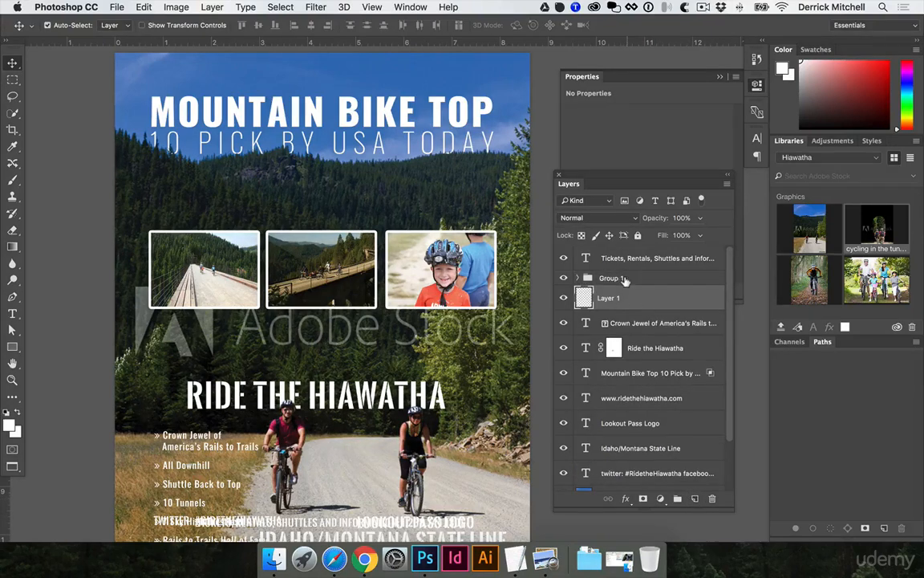
scroll(469, 281, "right", 5)
scroll(449, 285, "left", 2)
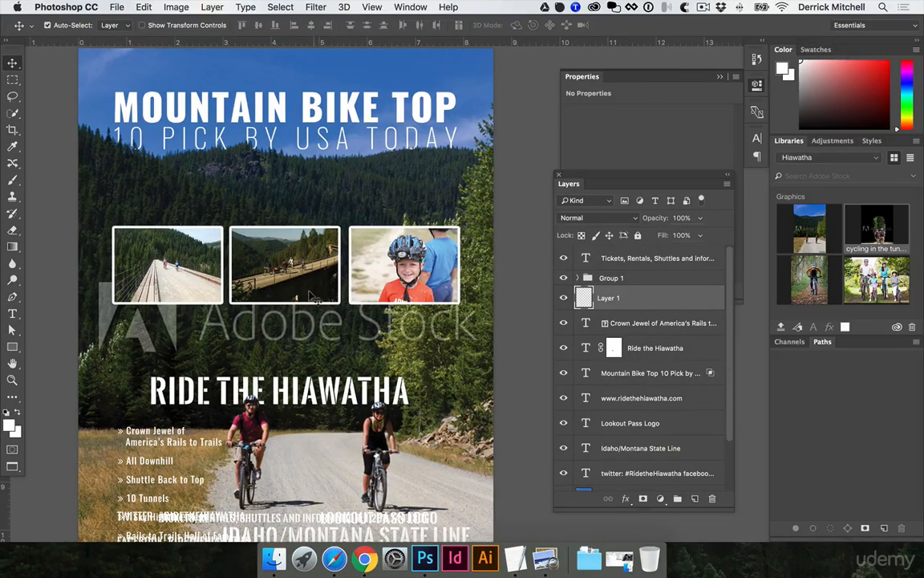
key("m")
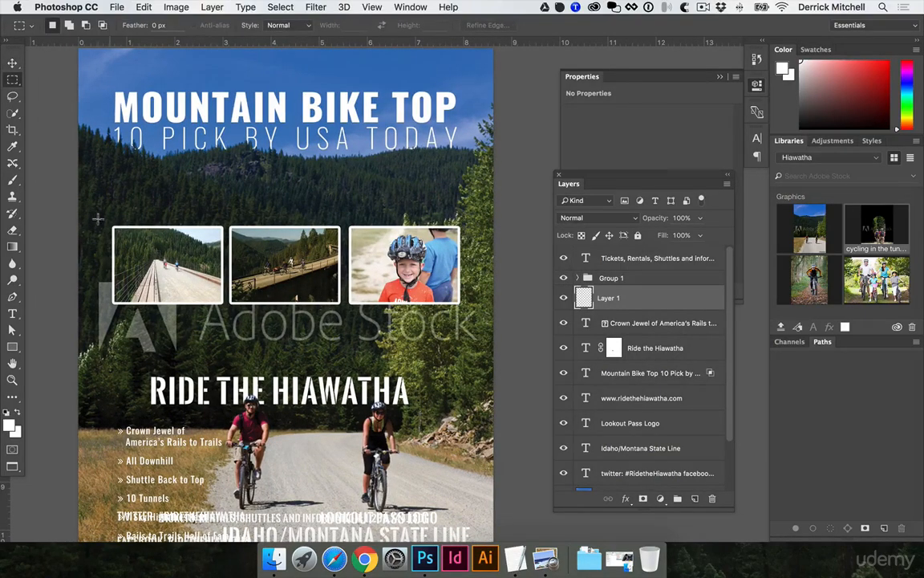
left_click_drag(60, 206, 506, 321)
key("d")
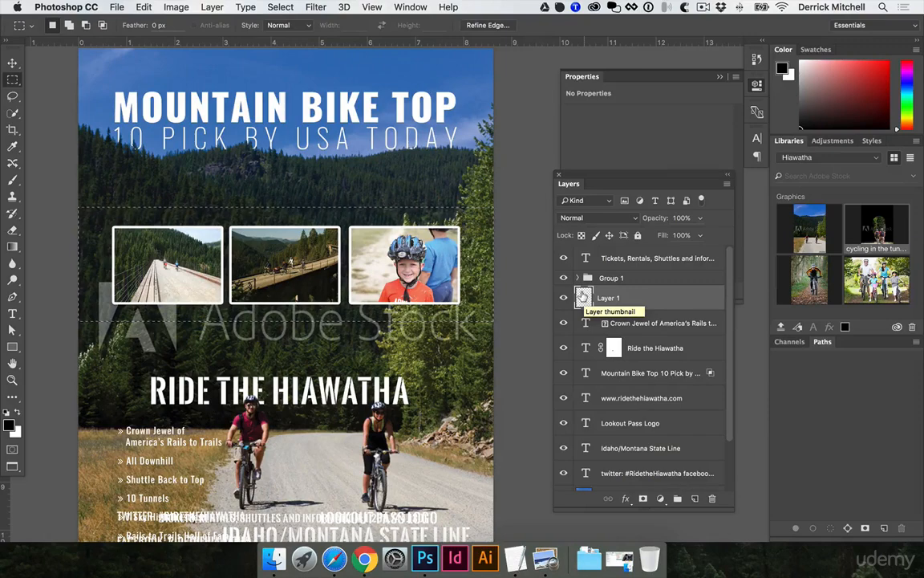
key("super+BackSpace")
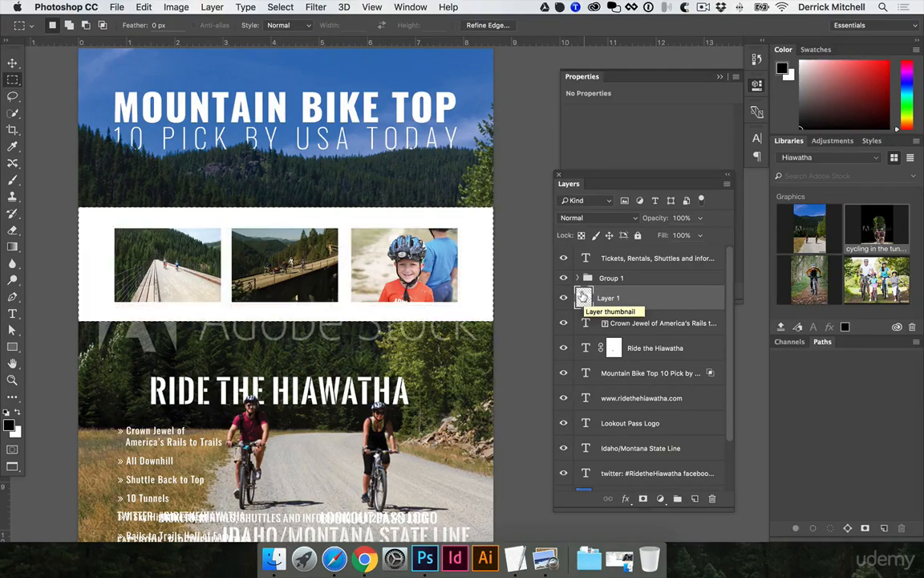
key("super+d")
key("v")
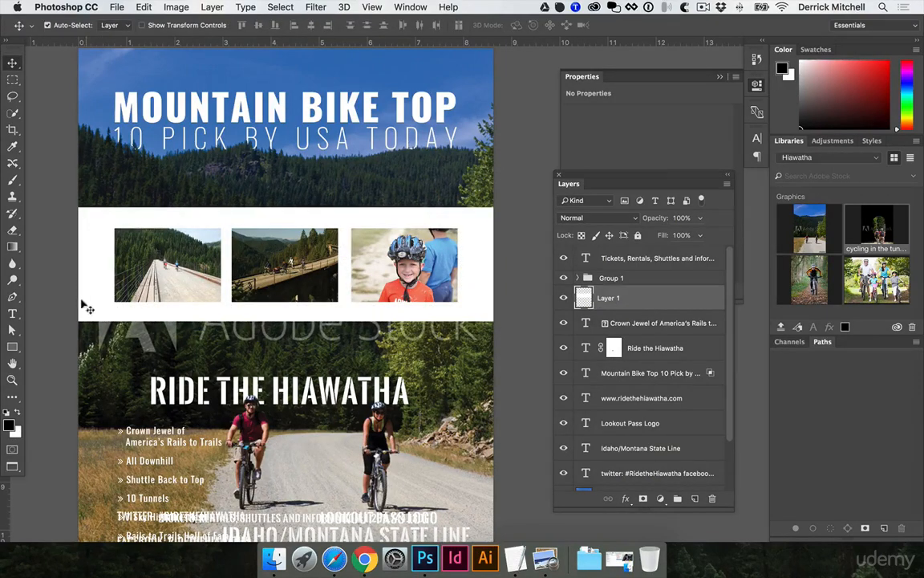
- Switch to Chrome and capture a screenshot of the textured page margin on the Ride the Hiawatha photo gallery site
key("super+minus")
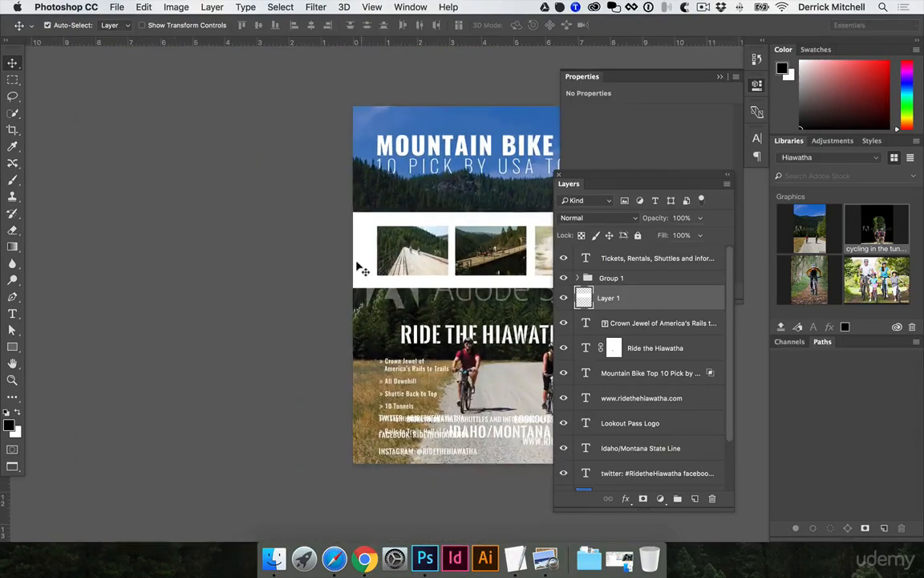
left_click_drag(369, 264, 252, 256)
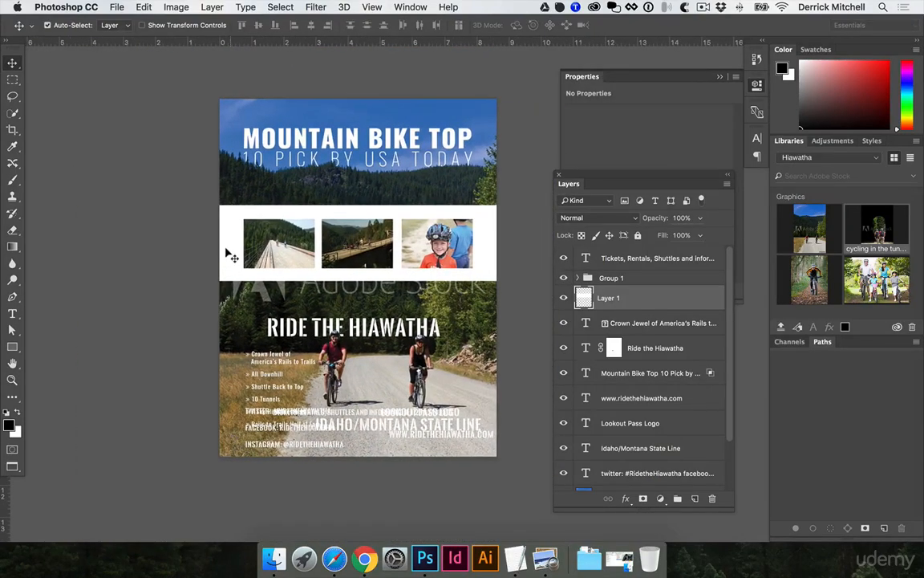
left_click(364, 560)
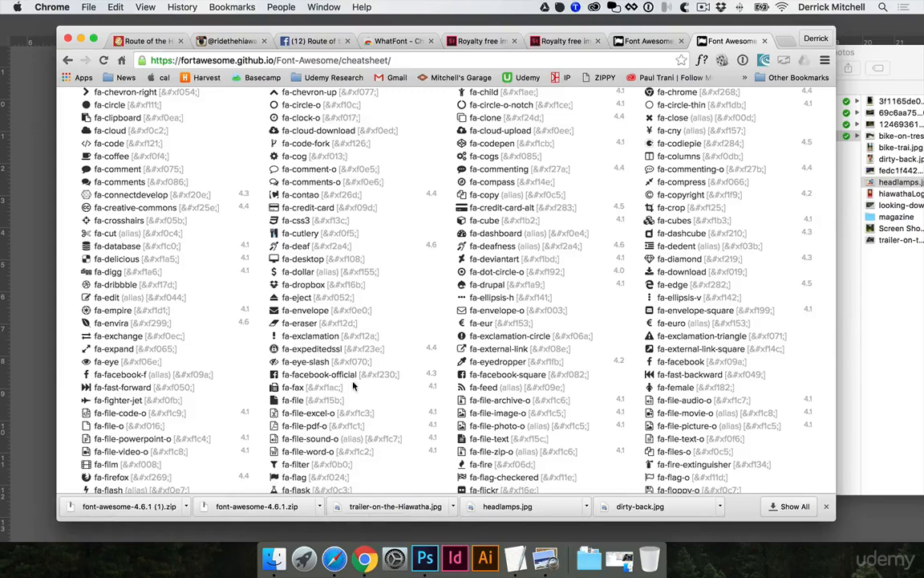
left_click(147, 40)
scroll(262, 270, "down", 10)
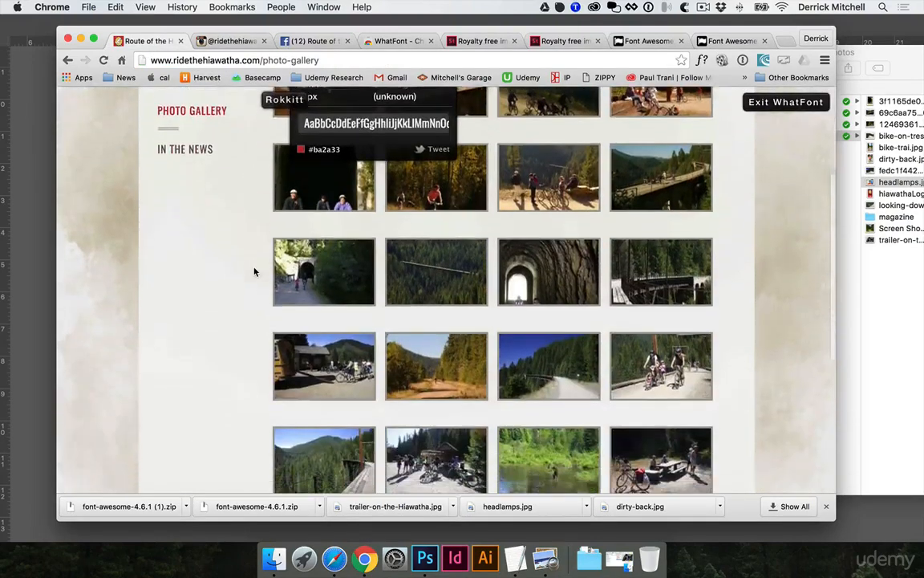
scroll(97, 142, "up", 5)
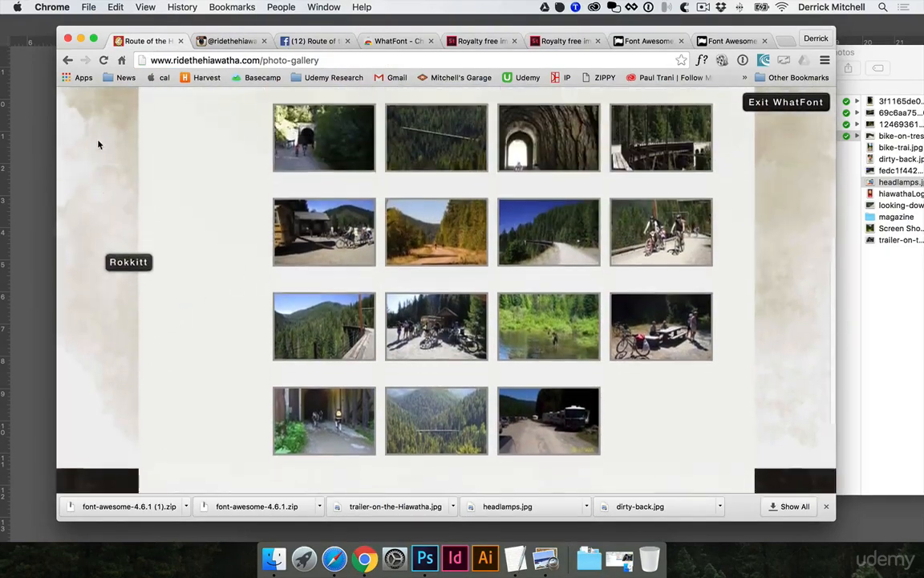
scroll(99, 154, "up", 6)
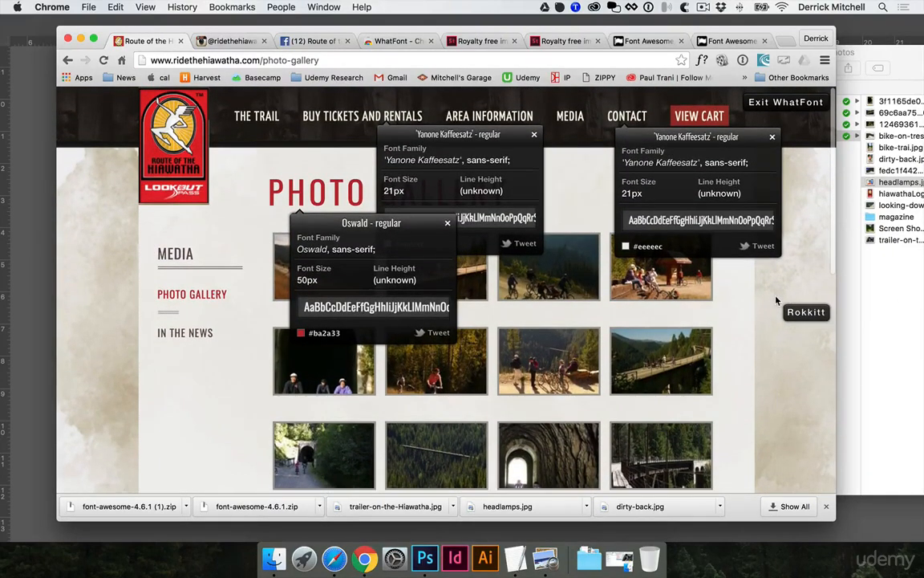
left_click(786, 103)
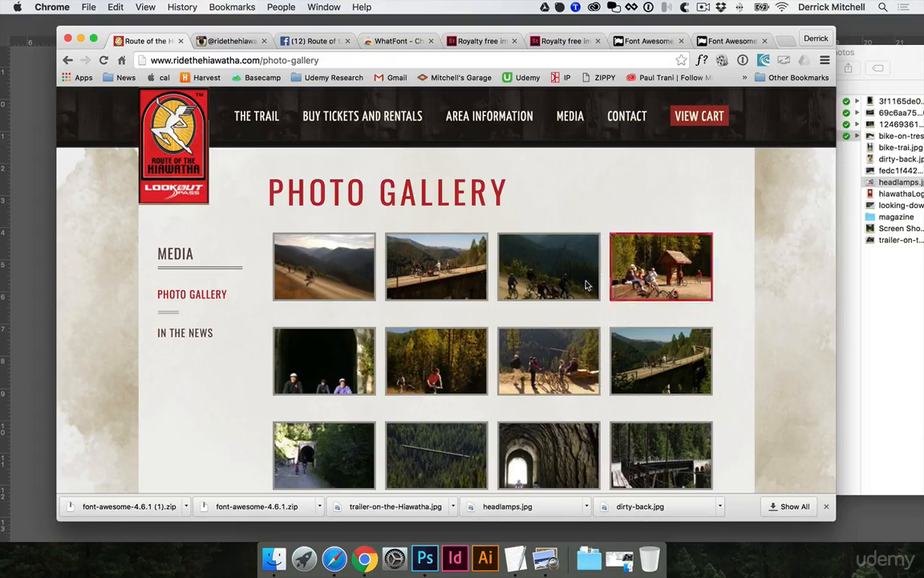
key("super+shift+4")
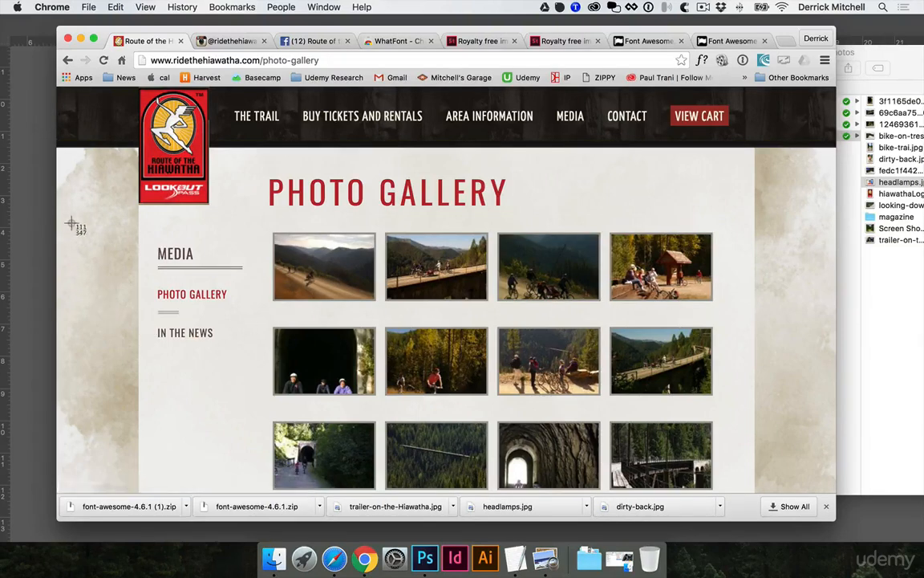
left_click_drag(59, 150, 136, 466)
- Paste the texture, rotate it 90 degrees and stretch it across the white band behind the photos
left_click(24, 295)
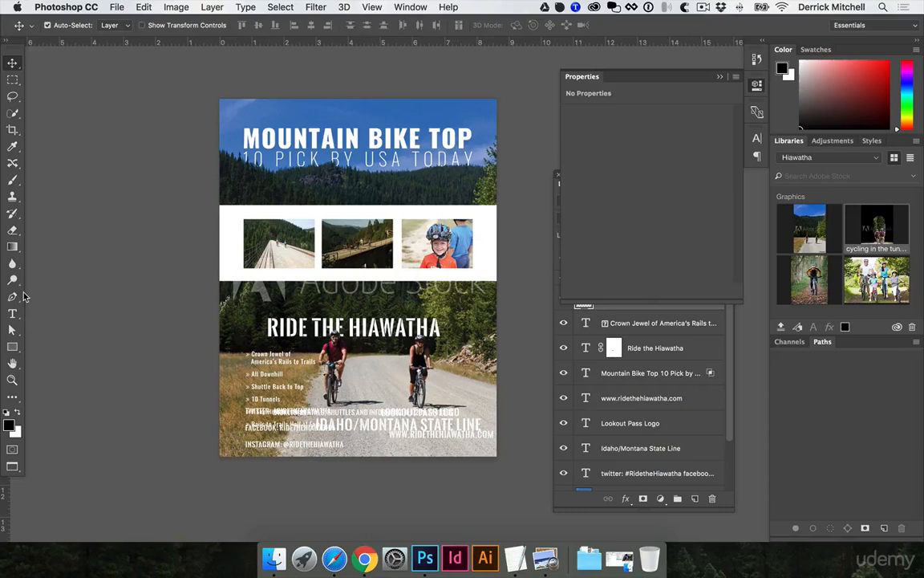
key("super+v")
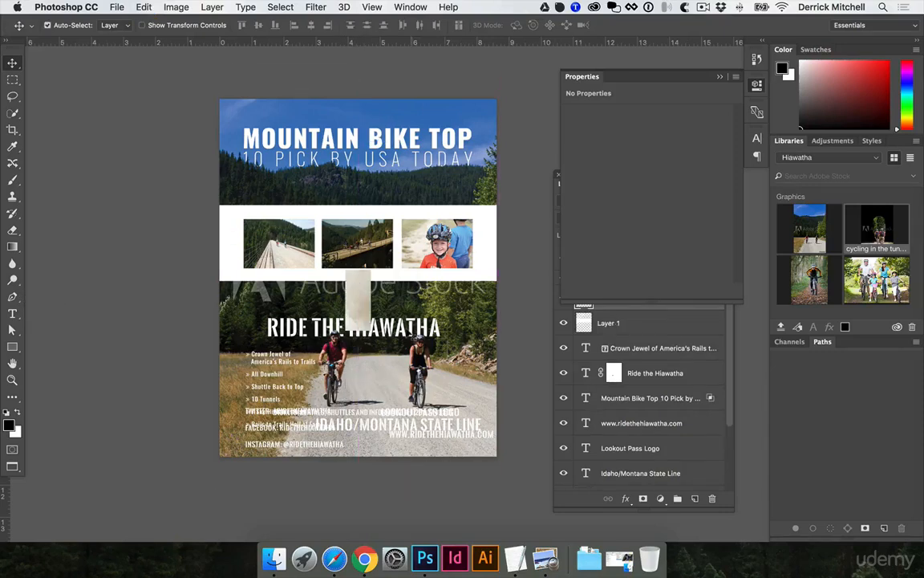
key("super+t")
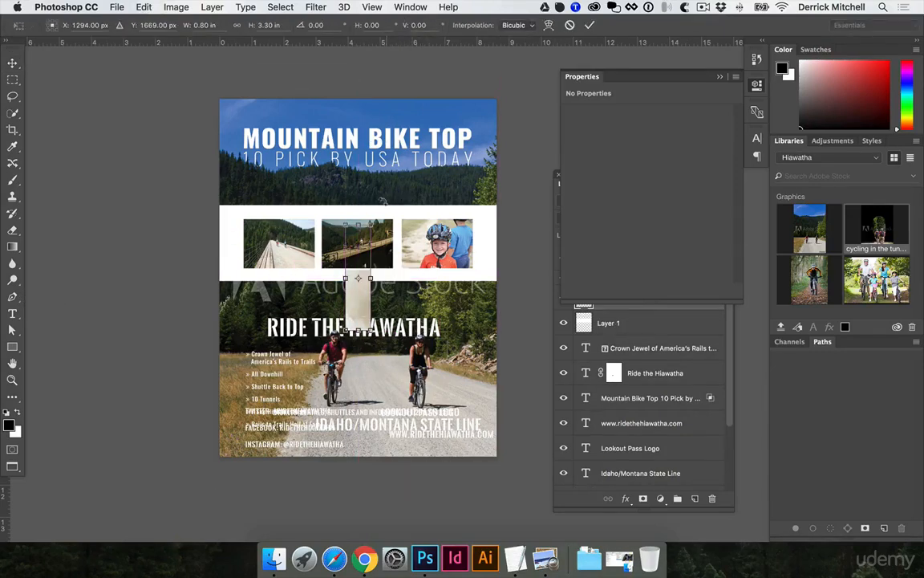
left_click_drag(382, 203, 414, 277)
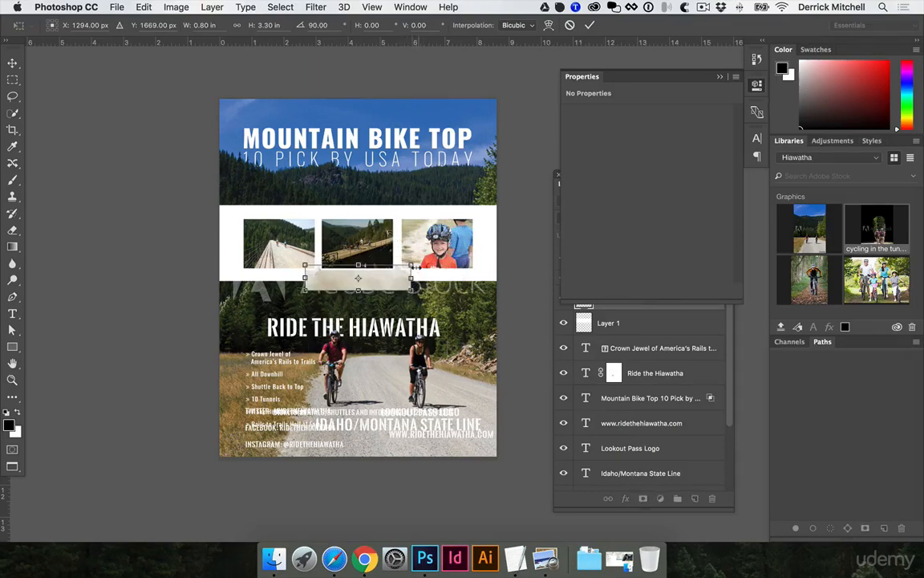
left_click_drag(411, 263, 510, 203)
left_click_drag(484, 264, 486, 225)
key("Return")
- Stretch the texture's height slightly so it fully covers the band
left_click(476, 242, "super")
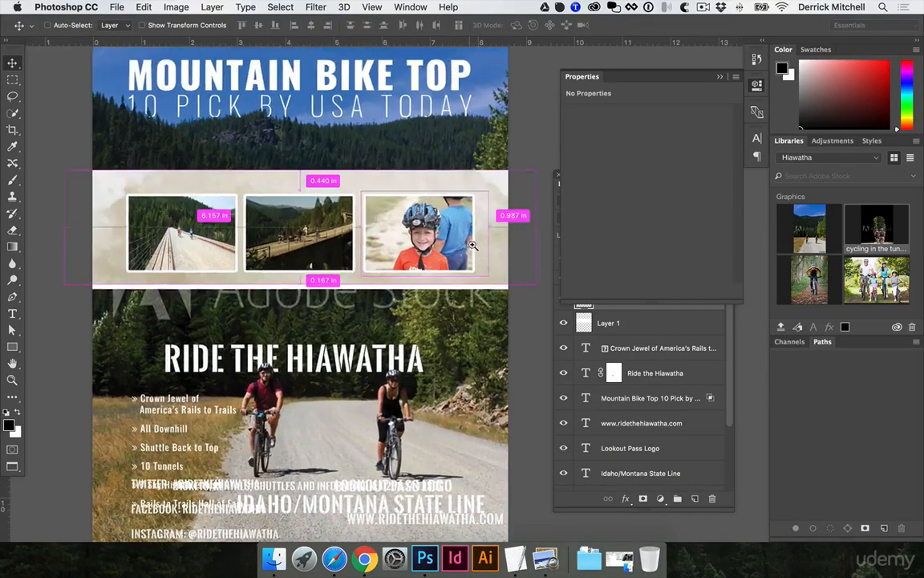
left_click(480, 251, "super")
key("super+t")
left_click_drag(250, 284, 248, 292)
key("Return")
left_click(245, 261, "alt+super")
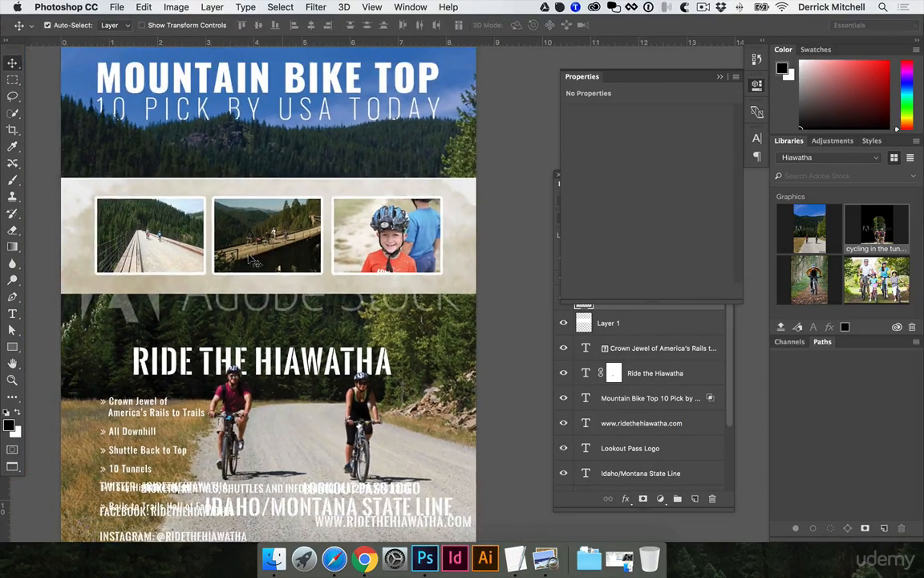
left_click(759, 92)
scroll(571, 155, "down", 1)
left_click_drag(664, 175, 665, 101)
left_click_drag(481, 150, 523, 174)
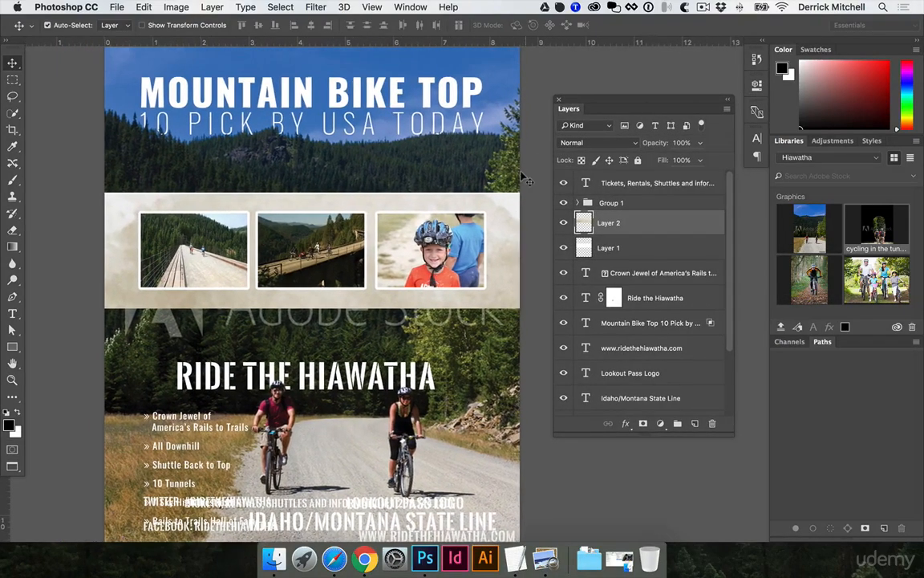